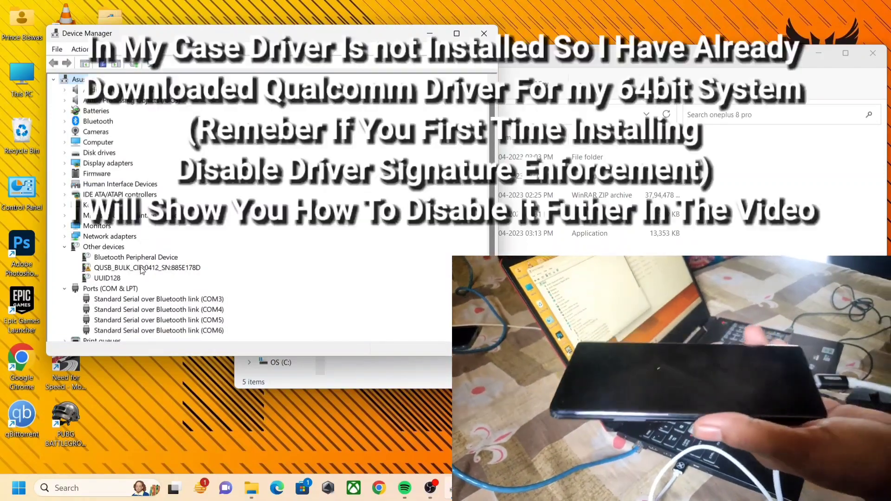
{"action": "left_click", "coordinate": [141, 269]}
{"action": "right_click", "coordinate": [176, 265]}
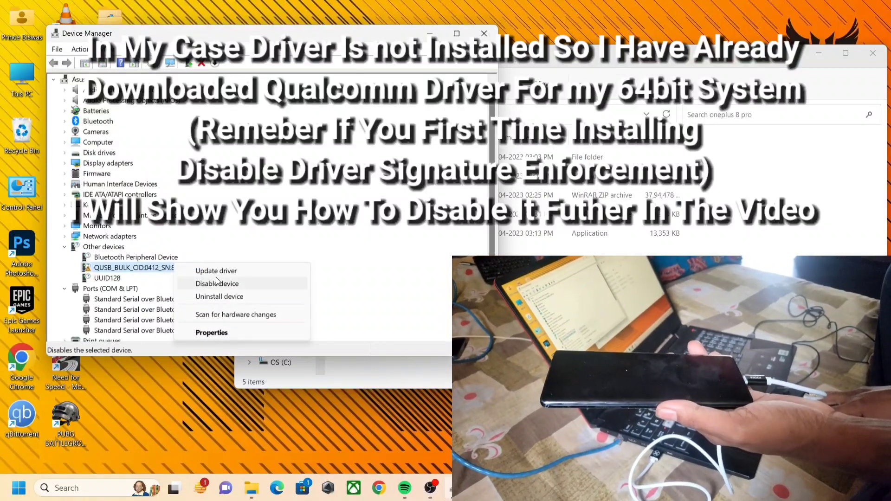
{"action": "left_click", "coordinate": [216, 271]}
{"action": "left_click", "coordinate": [194, 232]}
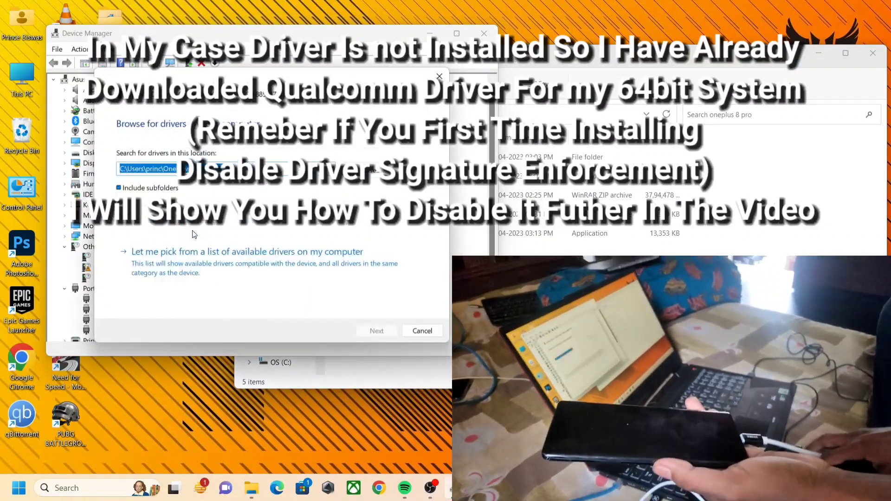
{"action": "left_click", "coordinate": [373, 169]}
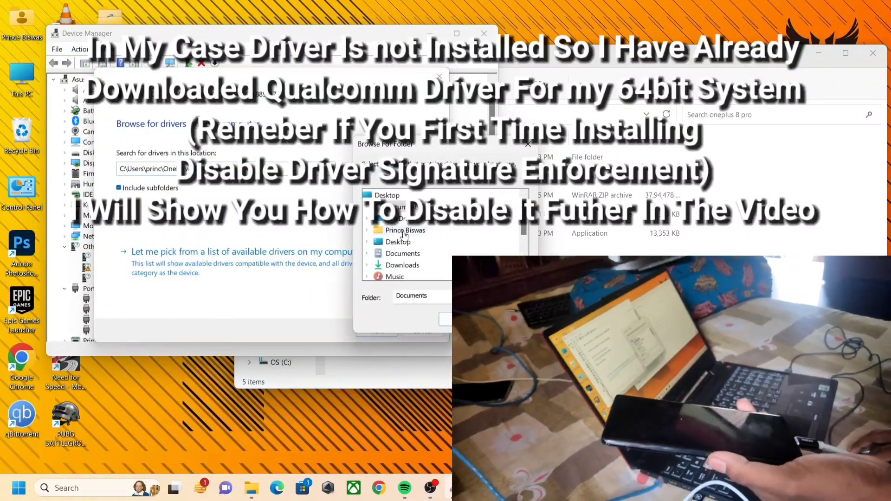
{"action": "key", "text": "Return"}
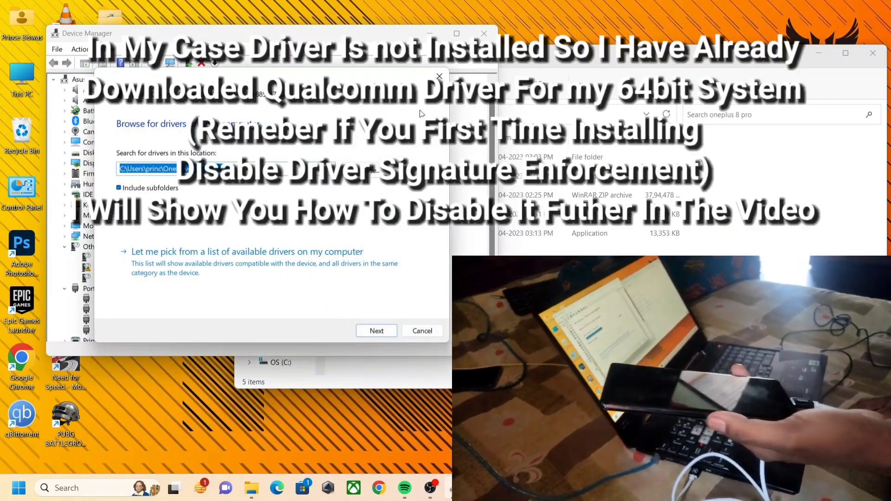
{"action": "left_click", "coordinate": [439, 76]}
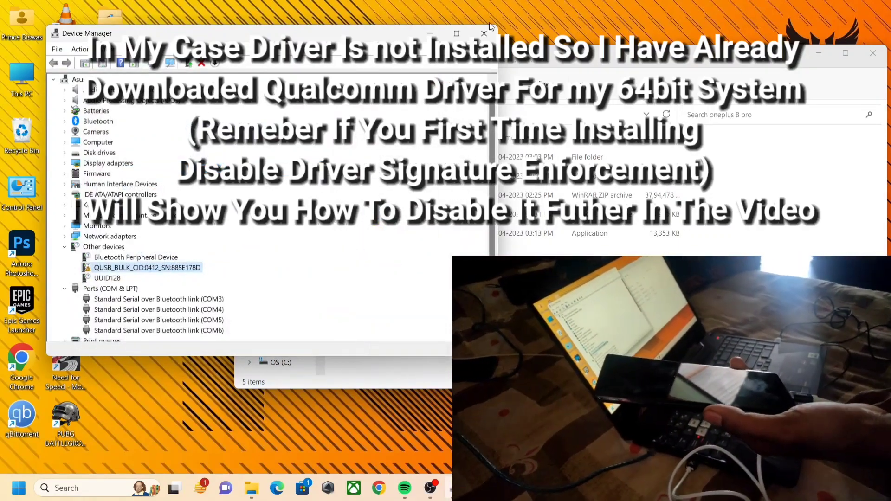
{"action": "left_click", "coordinate": [484, 33]}
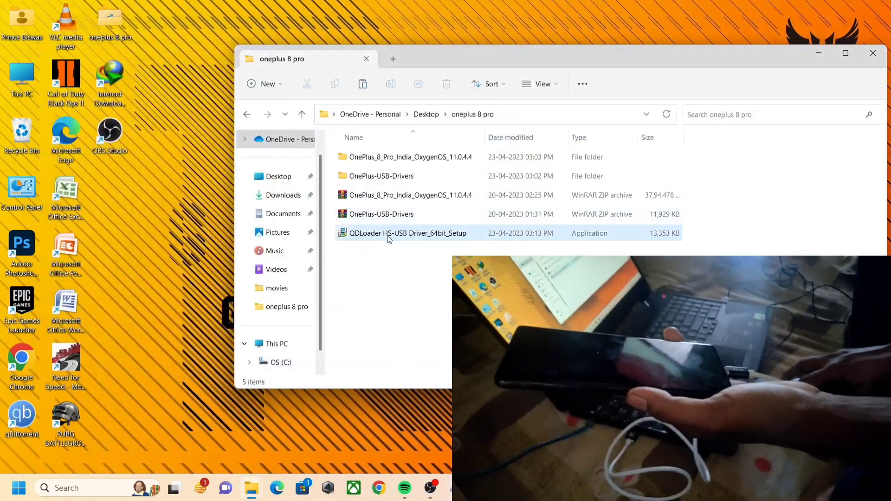
Run QDLoader HS-USB Driver_64bit_Setup with the WWAN-DHCP option, accept the license terms, and start the installation
{"action": "double_click", "coordinate": [387, 235]}
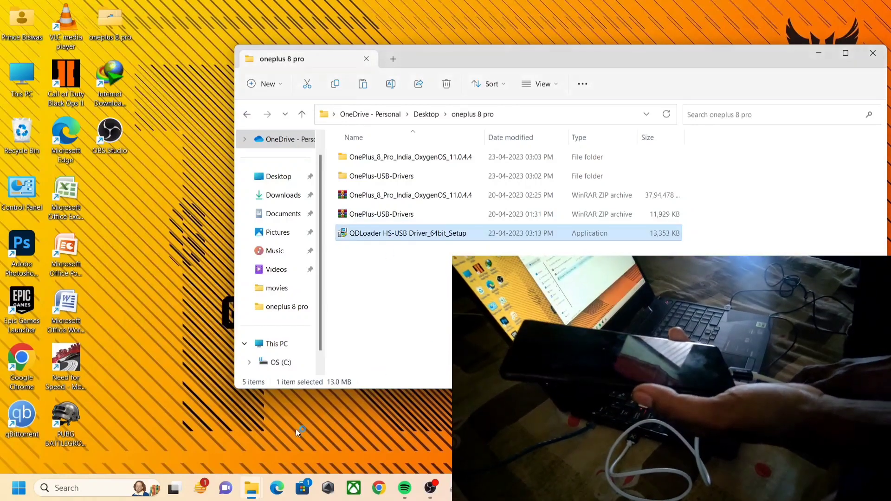
{"action": "mouse_move", "coordinate": [456, 488]}
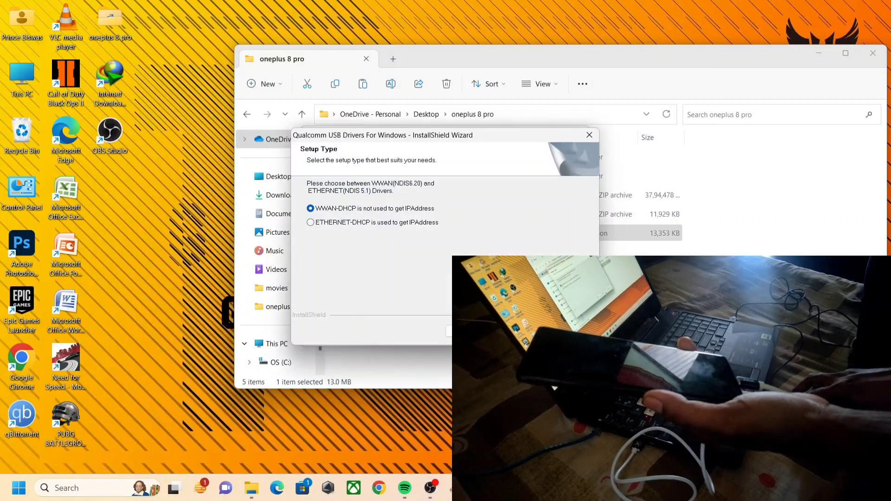
{"action": "key", "text": "Return"}
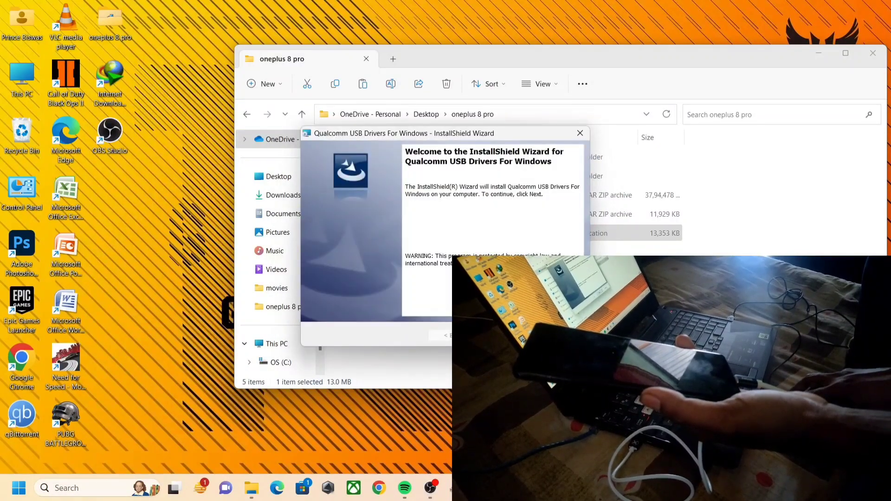
{"action": "key", "text": "Return"}
{"action": "left_click", "coordinate": [420, 293]}
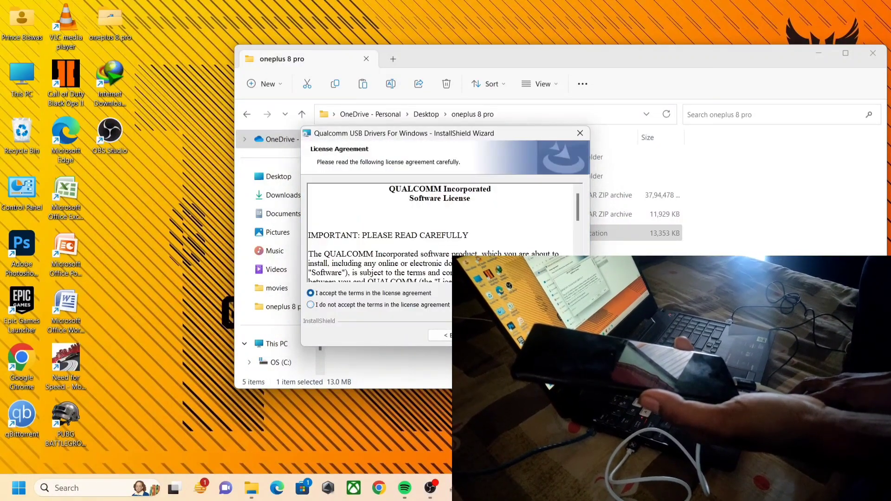
{"action": "key", "text": "Return"}
{"action": "key", "text": "Return"}
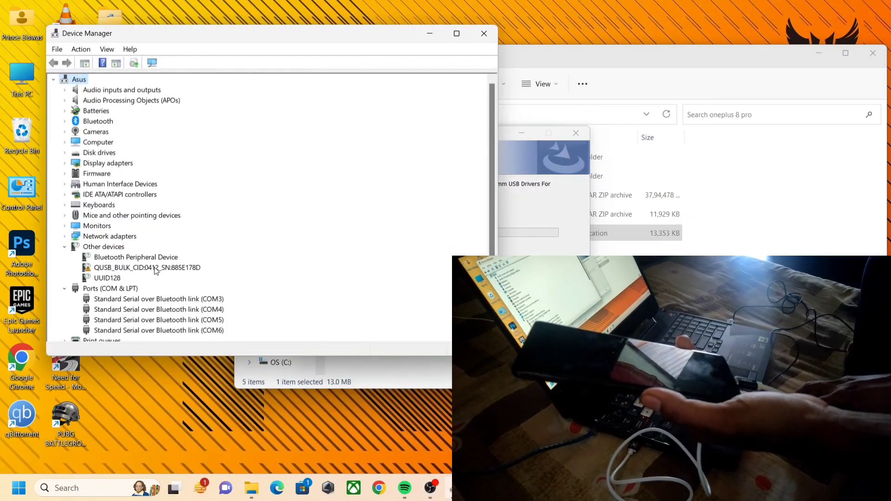
Check the QUSB_BULK entry in Device Manager during the driver installation and finish the Qualcomm USB driver wizard
{"action": "left_click", "coordinate": [179, 268]}
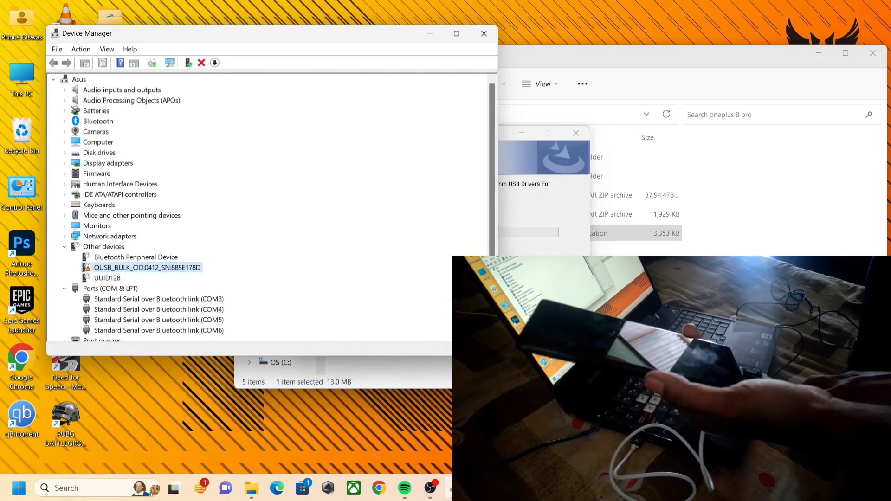
{"action": "left_click", "coordinate": [527, 254]}
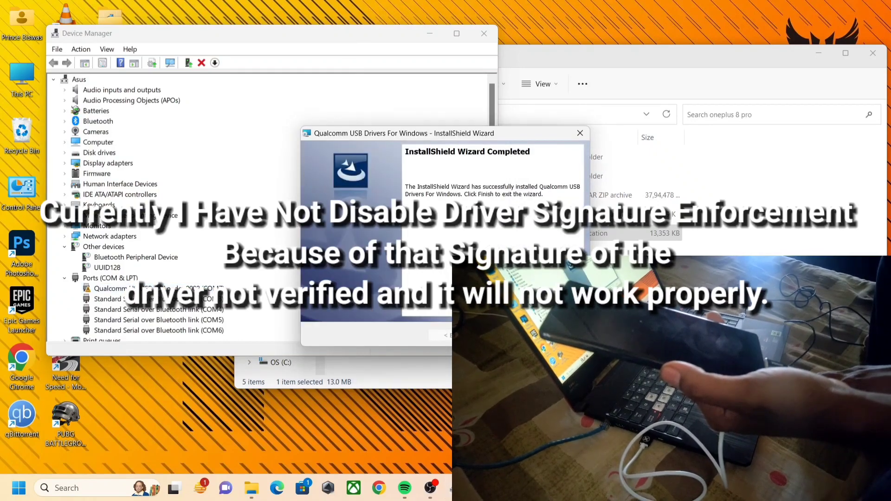
{"action": "left_click", "coordinate": [502, 336]}
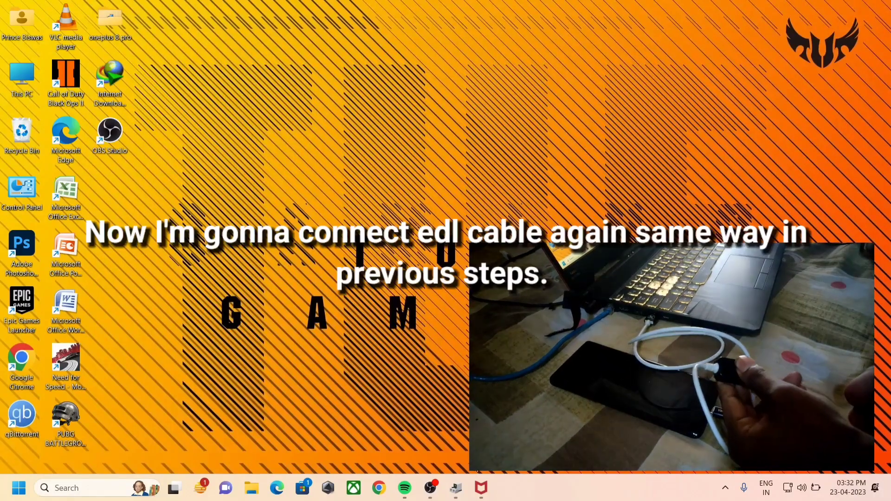
Inspect the Qualcomm HS-USB QDLoader 9008 port in Device Manager and put the window away
{"action": "left_click", "coordinate": [459, 489]}
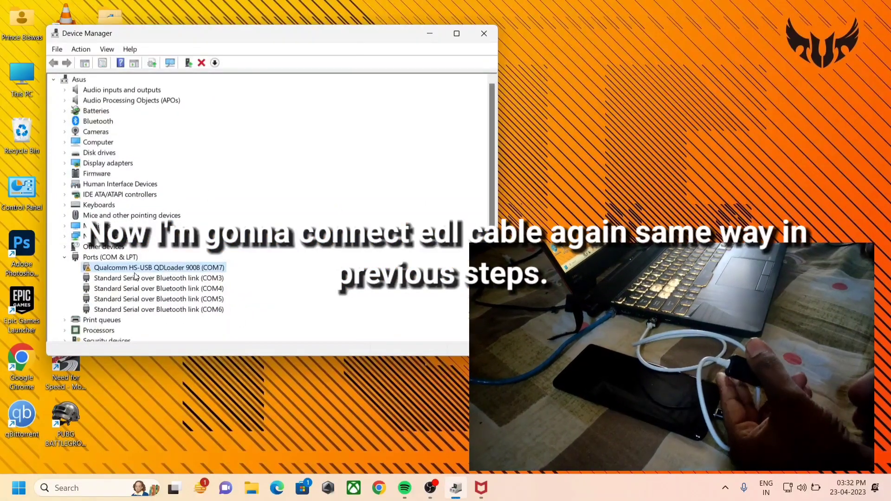
{"action": "right_click", "coordinate": [161, 271]}
{"action": "left_click", "coordinate": [396, 83]}
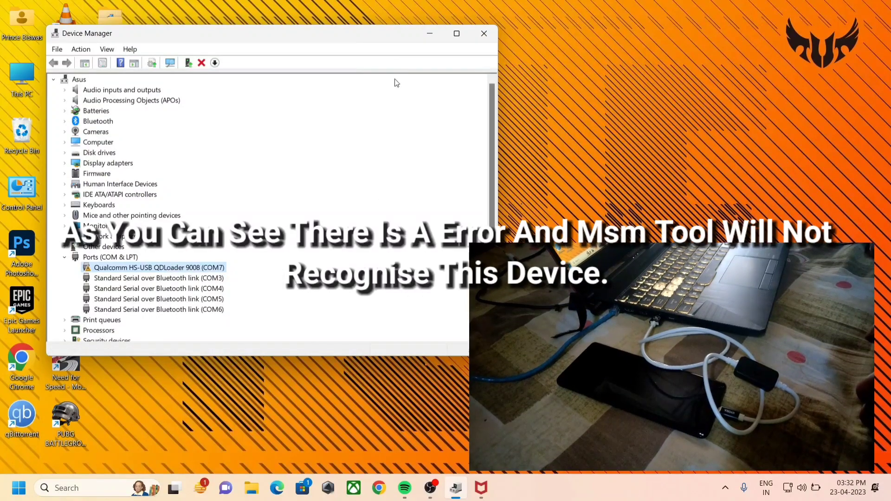
{"action": "left_click", "coordinate": [427, 35]}
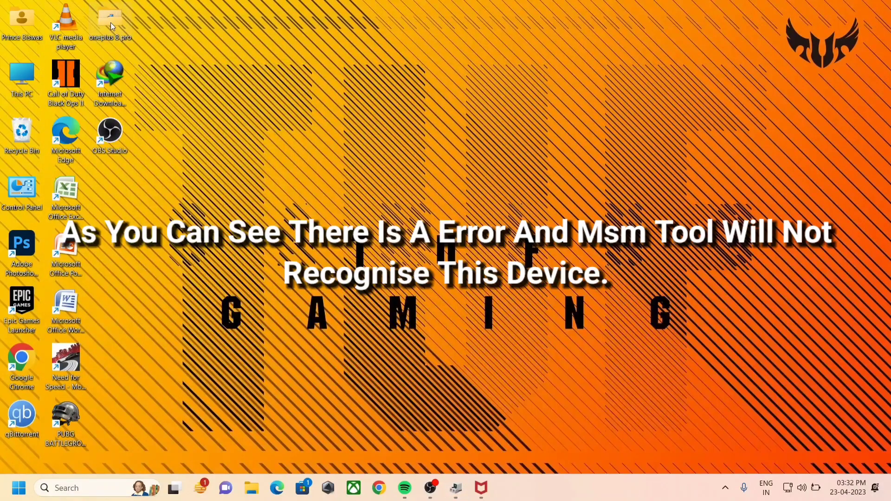
Check the MSM tool files in the extracted instantnoodlep_15_I.34_210201 folder and return to the oneplus 8 pro folder
{"action": "double_click", "coordinate": [110, 23]}
{"action": "double_click", "coordinate": [395, 158]}
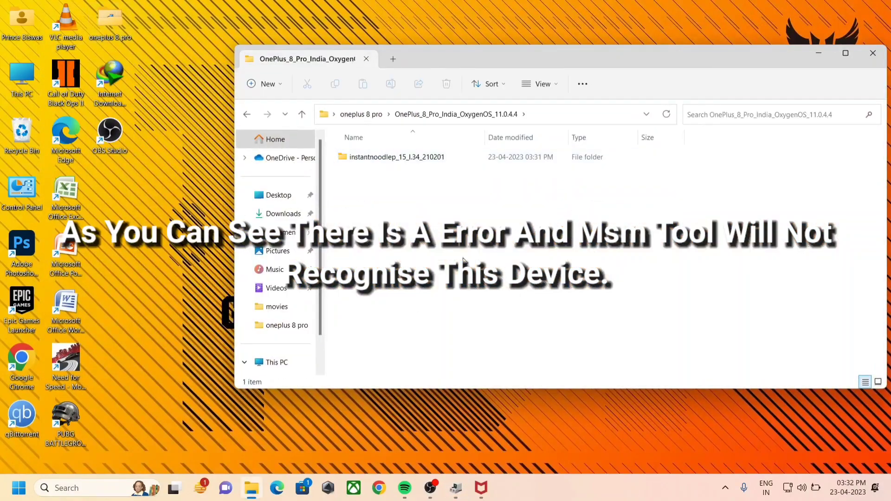
{"action": "double_click", "coordinate": [395, 161]}
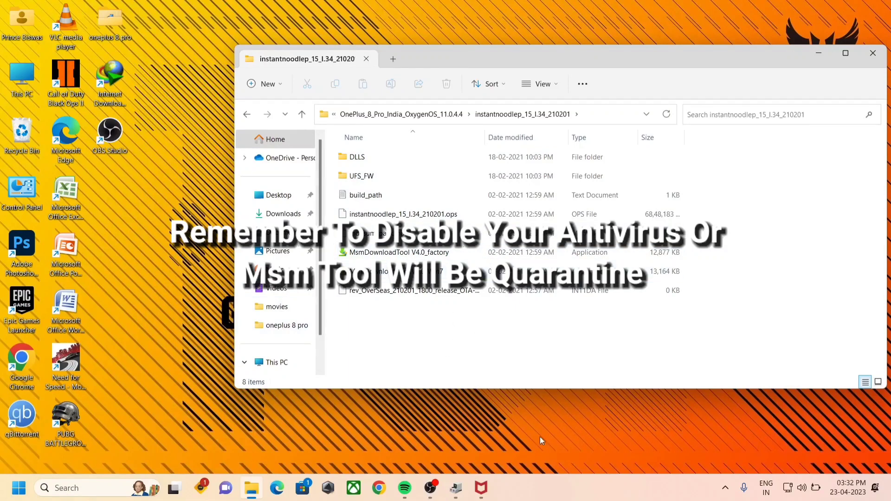
{"action": "left_click", "coordinate": [248, 115]}
{"action": "left_click", "coordinate": [248, 115]}
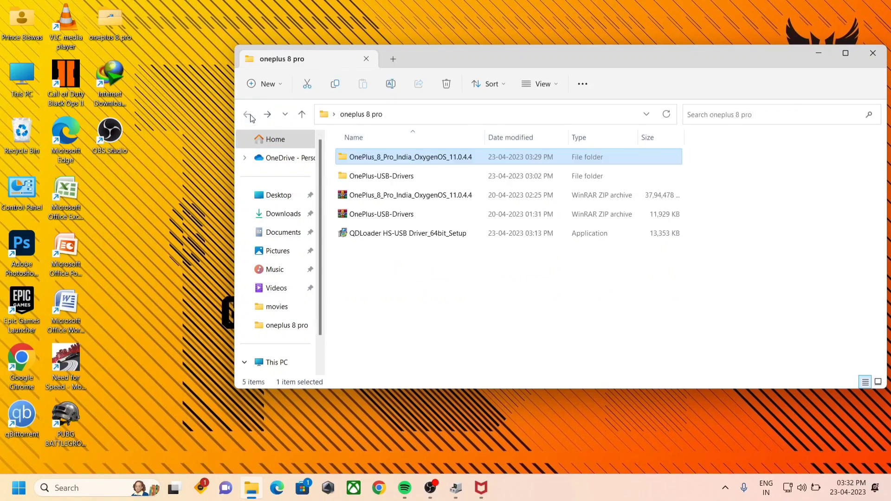
Copy the MsmDownloadTool V4.0 application from the instantnoodlep_15_I.34_210201 folder inside the OnePlus_8_Pro_India_OxygenOS_11.0.4.4 archive
{"action": "double_click", "coordinate": [395, 195]}
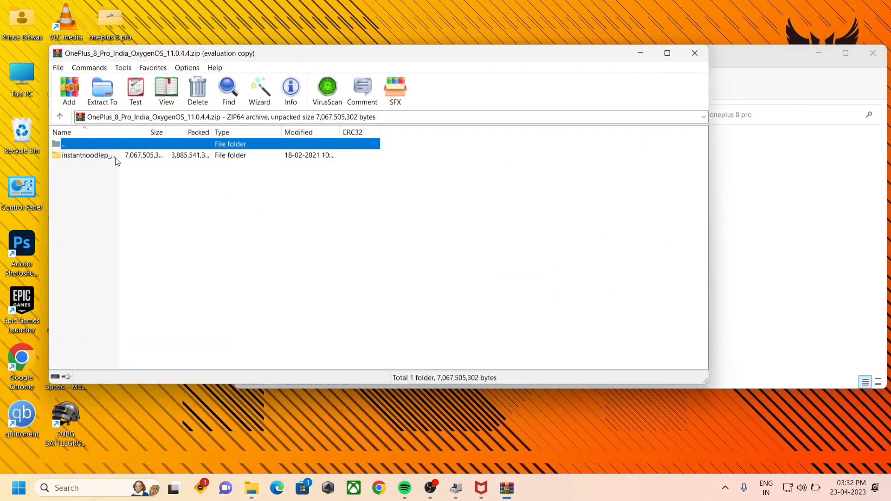
{"action": "double_click", "coordinate": [105, 156]}
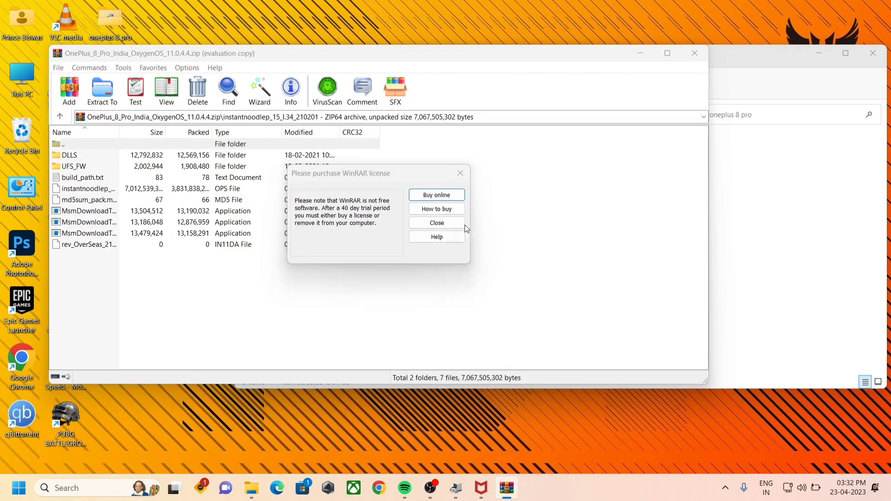
{"action": "left_click", "coordinate": [464, 225]}
{"action": "left_click", "coordinate": [134, 213]}
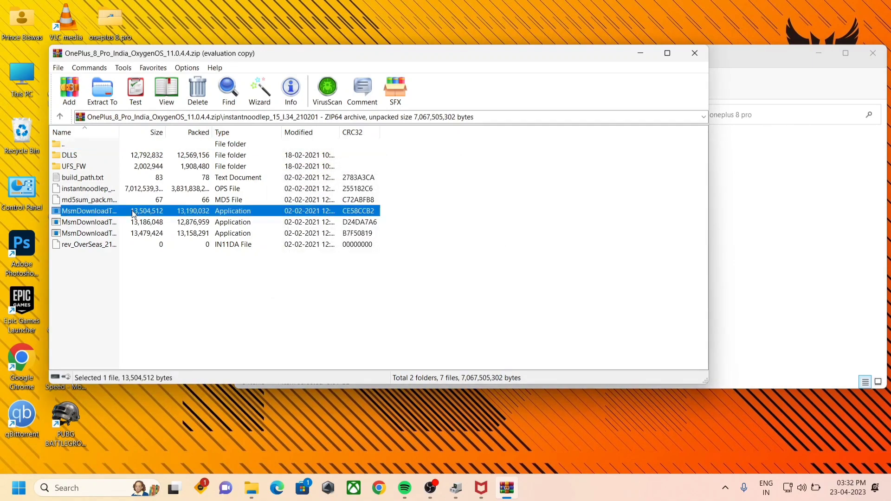
{"action": "right_click", "coordinate": [134, 213]}
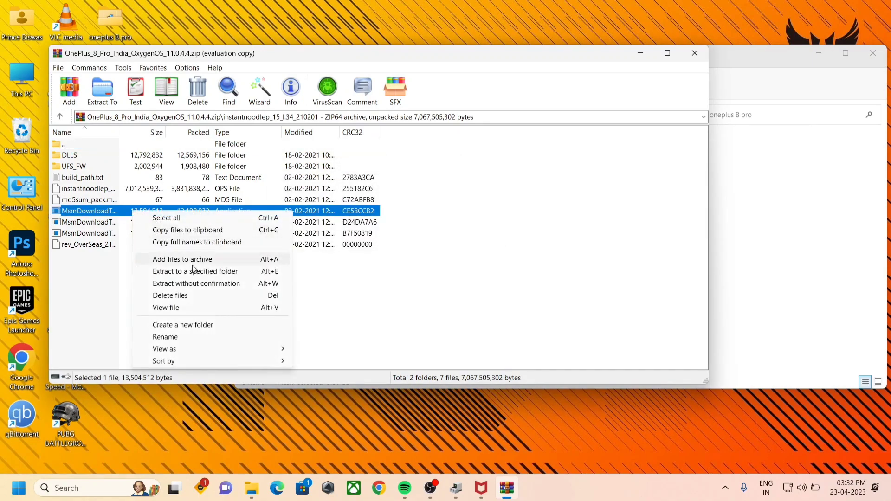
{"action": "left_click", "coordinate": [207, 230]}
Paste MsmDownloadTool V4.0 into the extracted instantnoodlep_15_I.34_210201 folder and close the archive window
{"action": "left_click", "coordinate": [777, 242]}
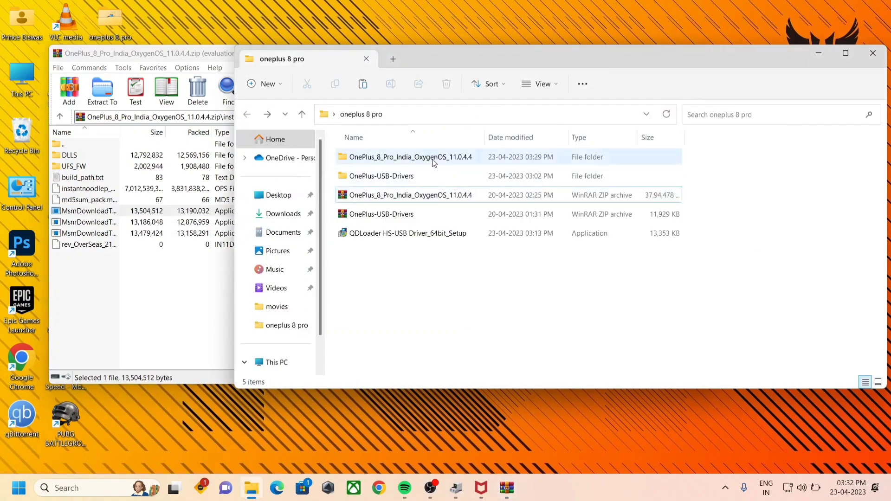
{"action": "double_click", "coordinate": [397, 157]}
{"action": "double_click", "coordinate": [419, 156]}
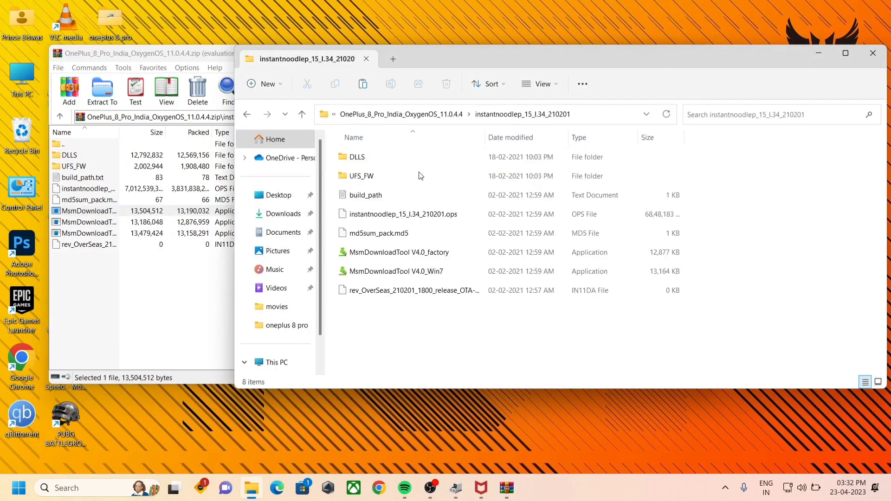
{"action": "right_click", "coordinate": [451, 361]}
{"action": "left_click", "coordinate": [469, 375]}
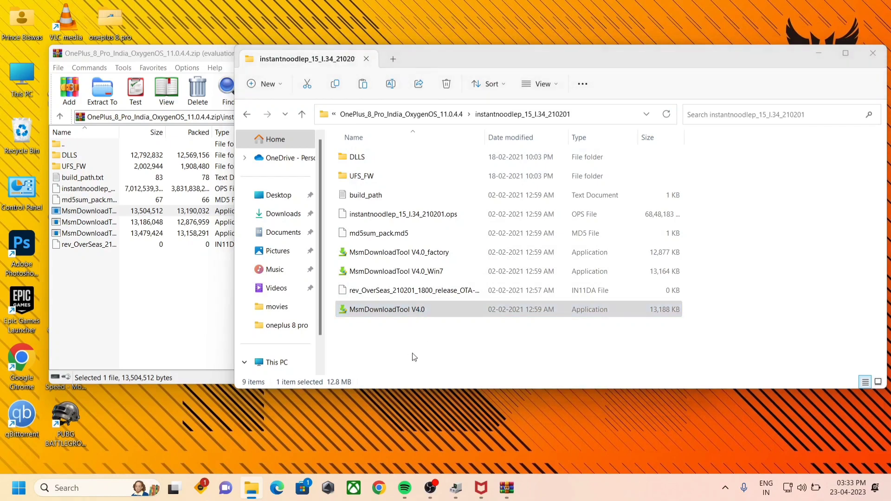
{"action": "left_click", "coordinate": [197, 295]}
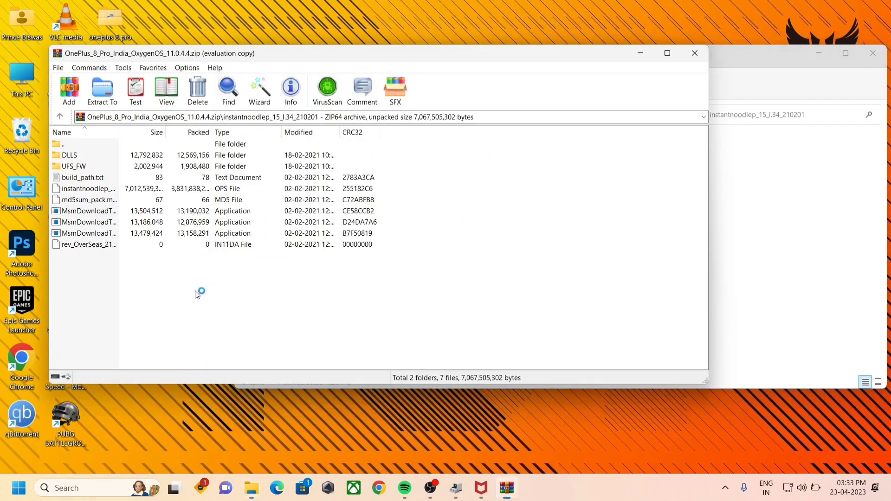
{"action": "left_click", "coordinate": [696, 54]}
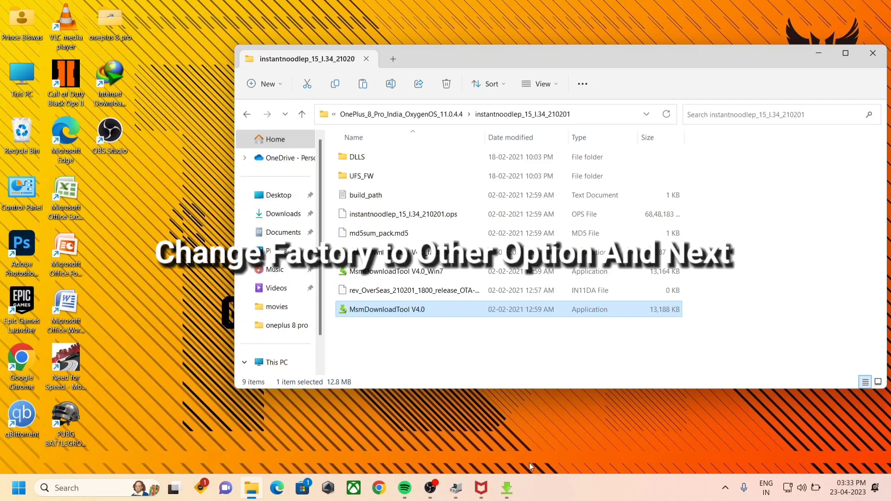
Log in to MsmDownloadTool with the user type set to Others
{"action": "left_click", "coordinate": [507, 487]}
{"action": "left_click", "coordinate": [529, 187]}
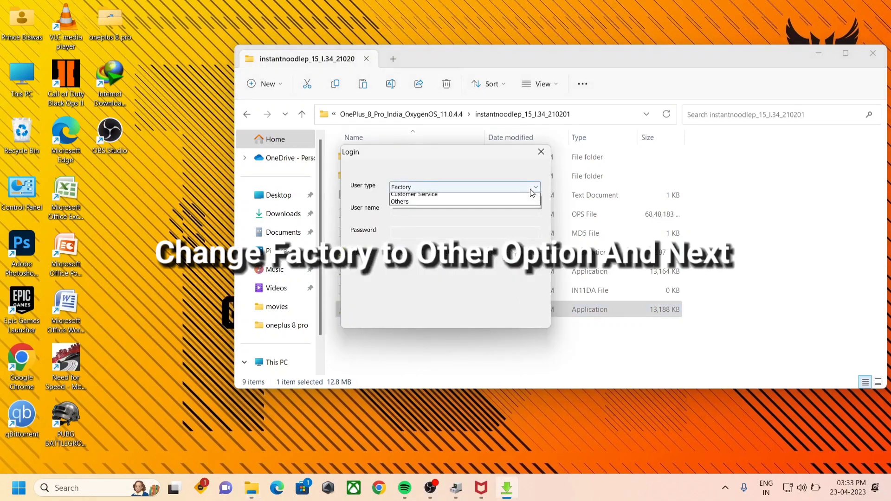
{"action": "left_click", "coordinate": [514, 213]}
{"action": "left_click", "coordinate": [529, 260]}
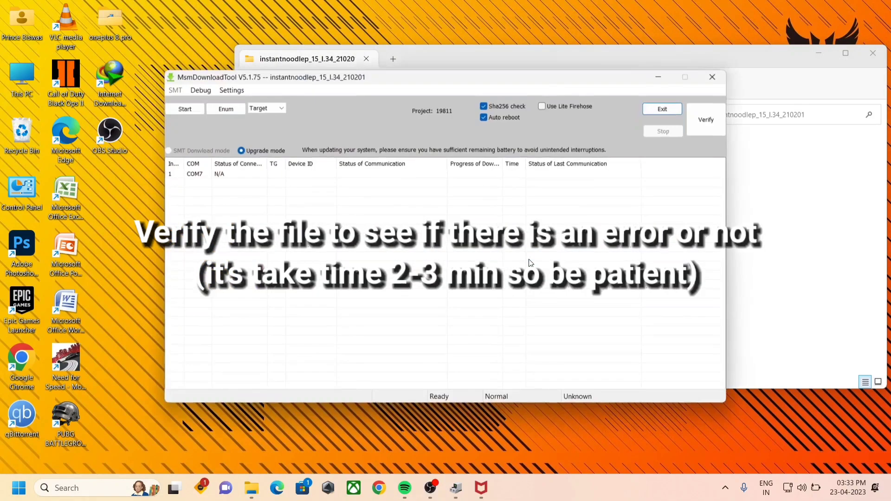
Set the download target to India, refresh the device list, and select the COM7 device
{"action": "left_click", "coordinate": [222, 176]}
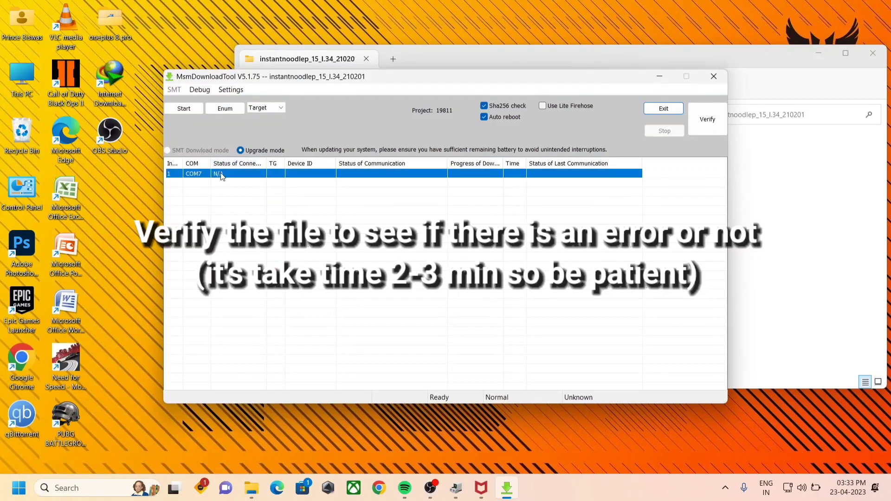
{"action": "left_click", "coordinate": [235, 109]}
{"action": "left_click", "coordinate": [269, 109]}
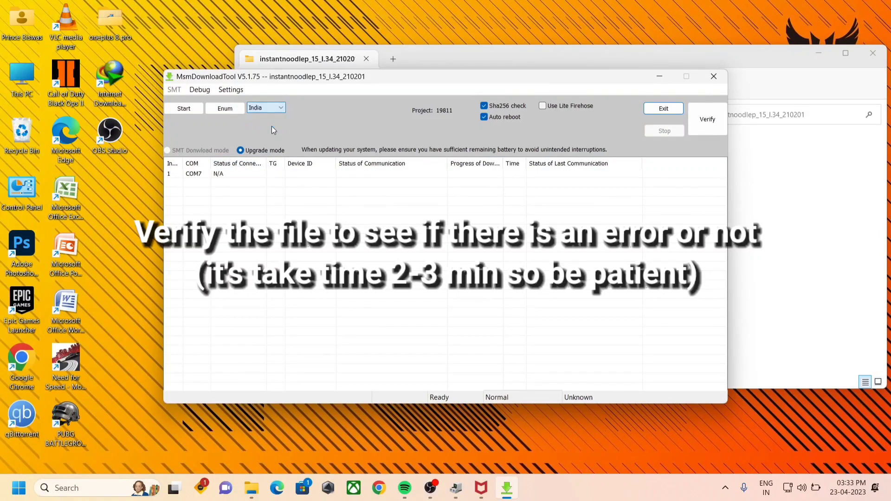
{"action": "left_click", "coordinate": [227, 109]}
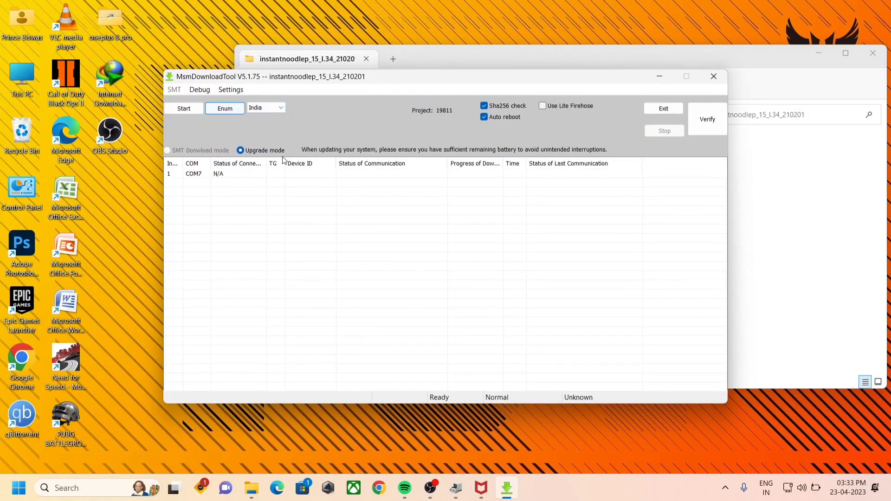
{"action": "left_click", "coordinate": [235, 173]}
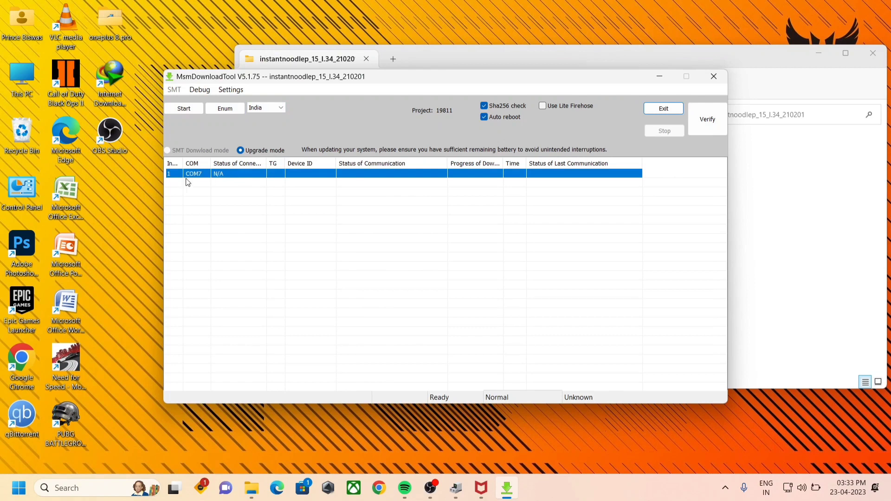
Verify the firmware package's checksum, moving Device Manager beside the download tool meanwhile, and dismiss the verification result
{"action": "left_click", "coordinate": [713, 128]}
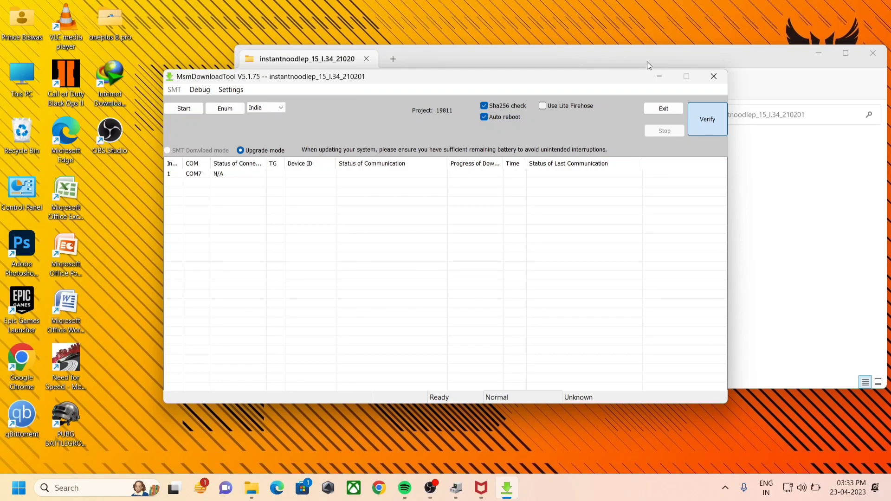
{"action": "left_click", "coordinate": [456, 488]}
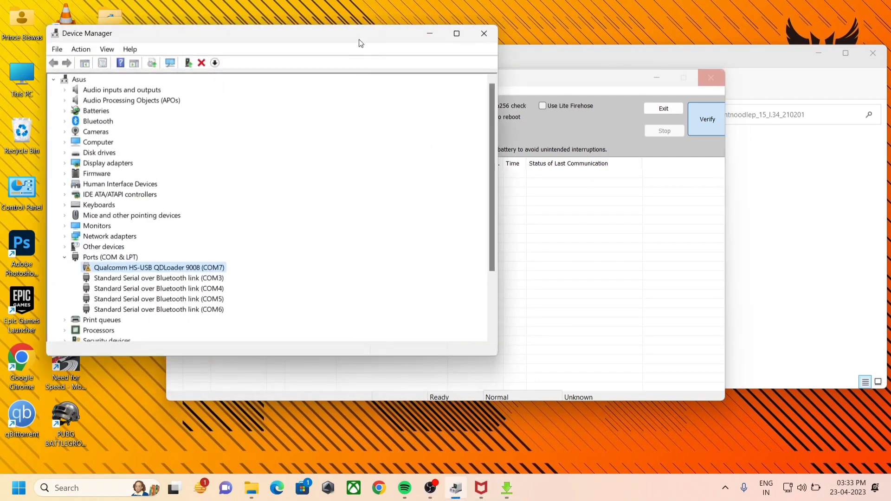
{"action": "left_click_drag", "start_coordinate": [358, 39], "coordinate": [270, 72]}
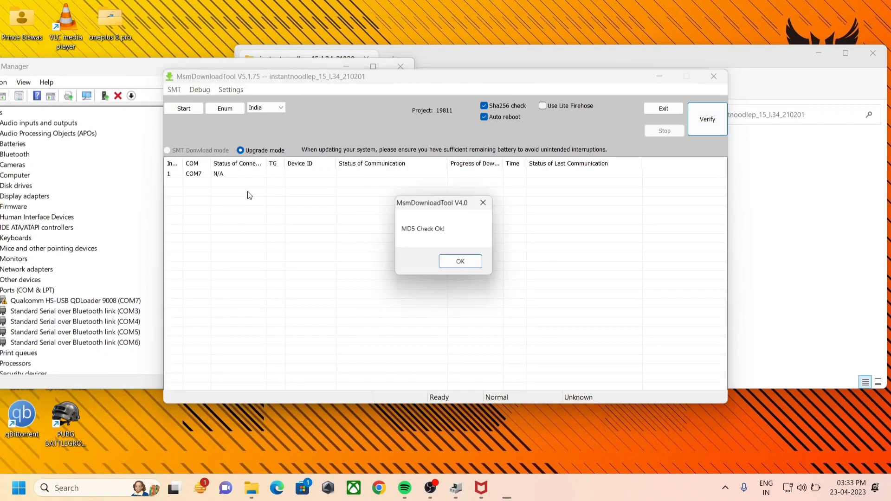
{"action": "key", "text": "Return"}
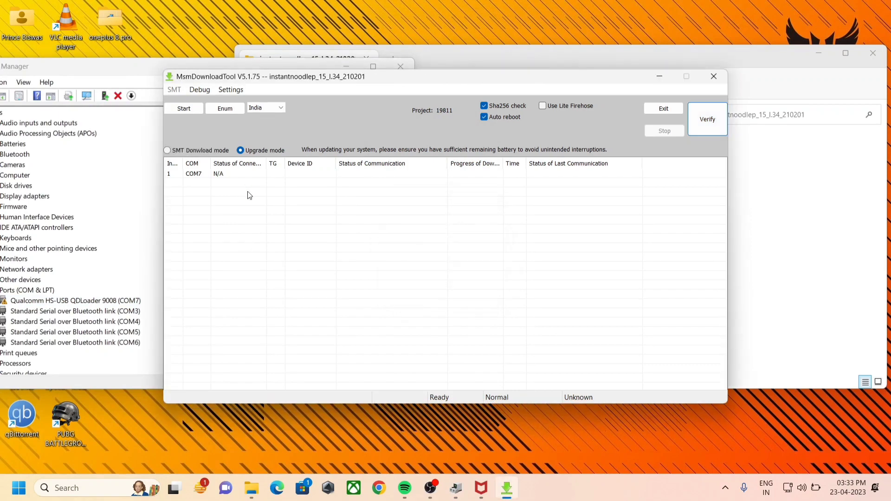
Try to start the India firmware upgrade on the COM7 device
{"action": "left_click", "coordinate": [211, 176]}
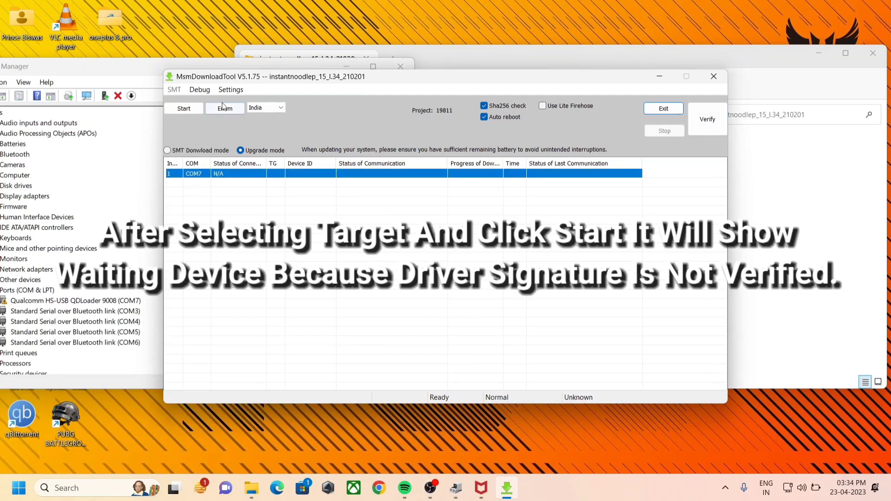
{"action": "left_click", "coordinate": [191, 112]}
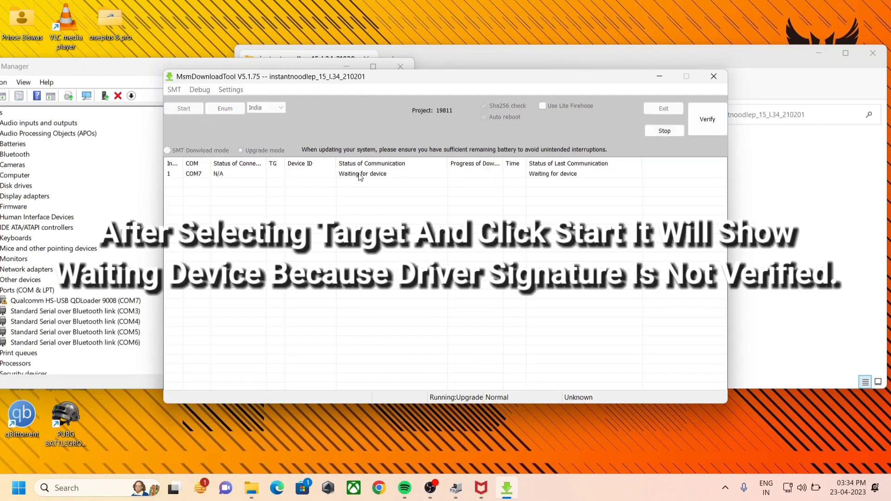
{"action": "left_click", "coordinate": [375, 175]}
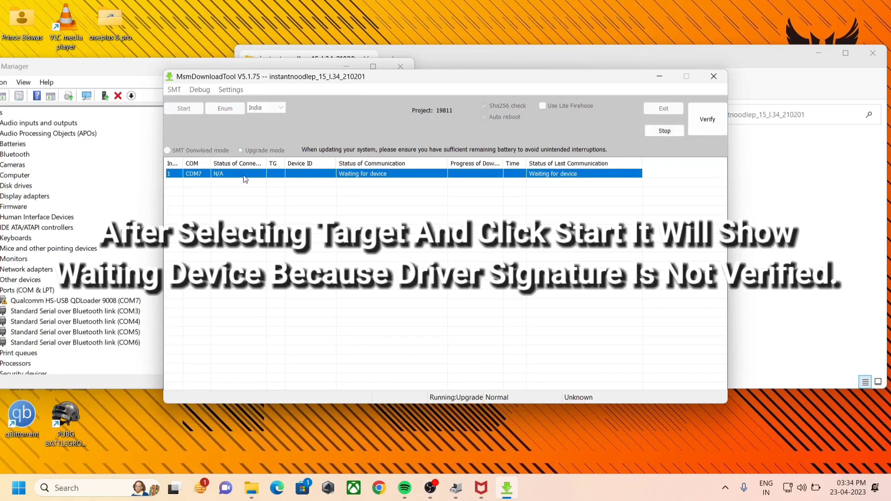
Check the Qualcomm HS-USB QDLoader 9008 port in Device Manager against the COM7 entry's status, and minimize Device Manager
{"action": "left_click", "coordinate": [136, 262]}
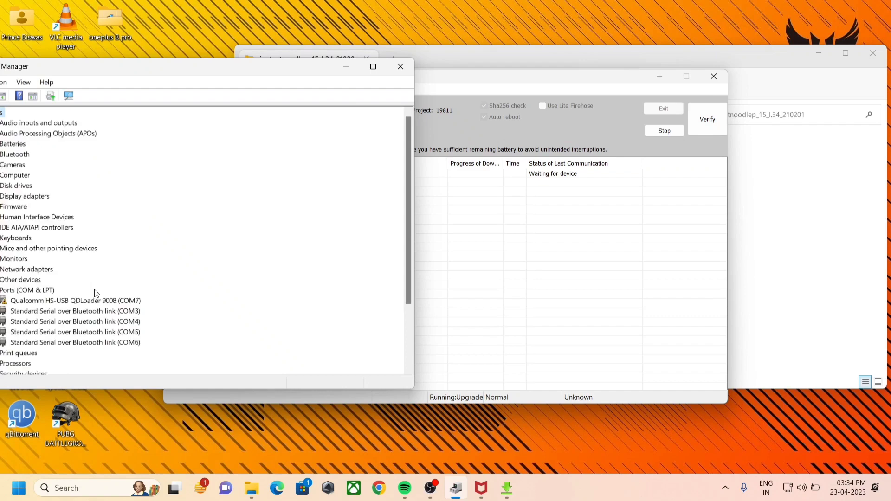
{"action": "left_click", "coordinate": [512, 346]}
{"action": "left_click", "coordinate": [192, 176]}
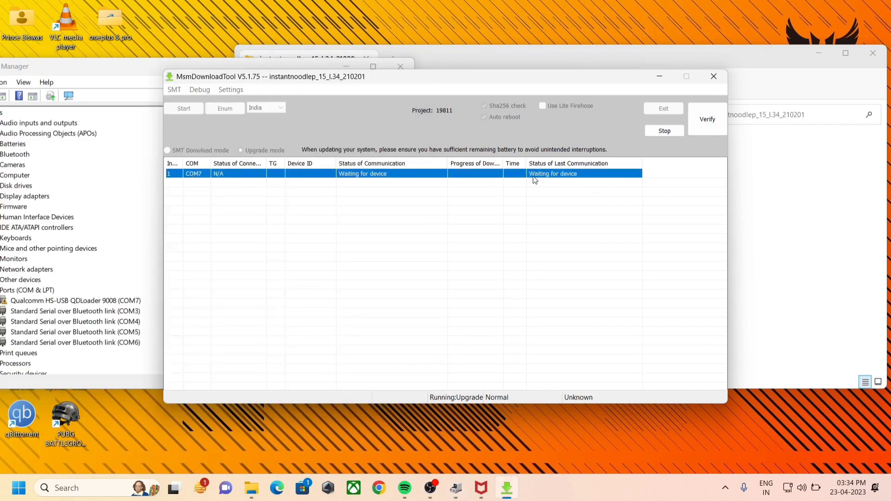
{"action": "left_click", "coordinate": [141, 258]}
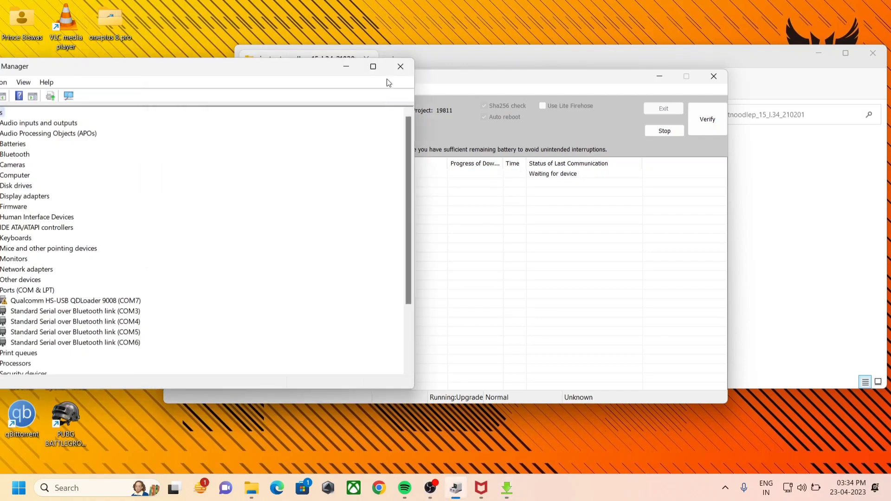
{"action": "left_click", "coordinate": [341, 69]}
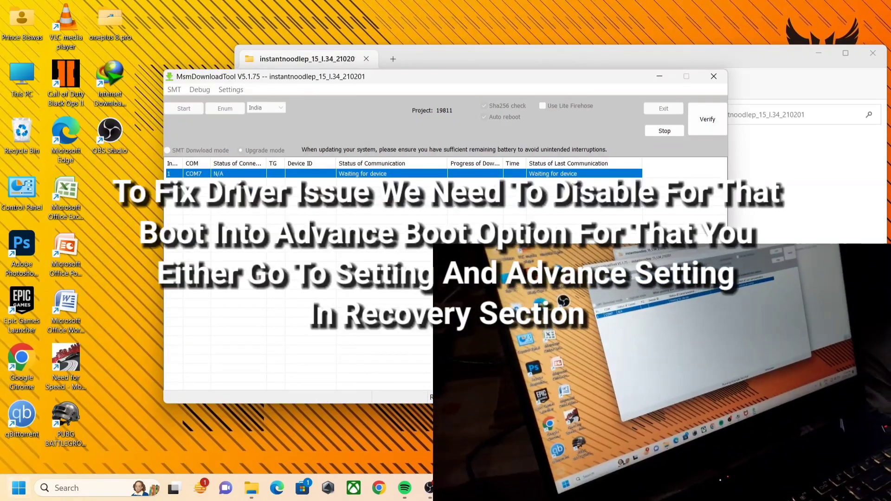
Restart the PC into the Windows recovery environment and go to the advanced troubleshooting options
{"action": "left_click", "coordinate": [17, 489]}
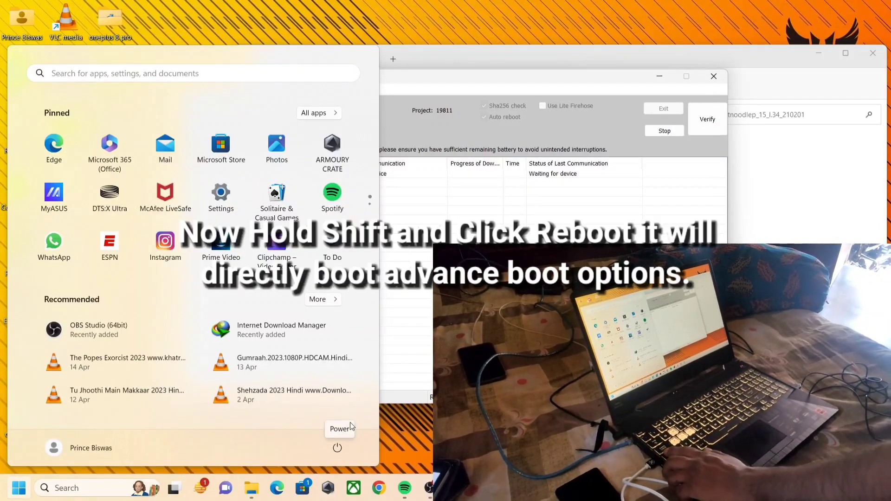
{"action": "left_click", "coordinate": [347, 448]}
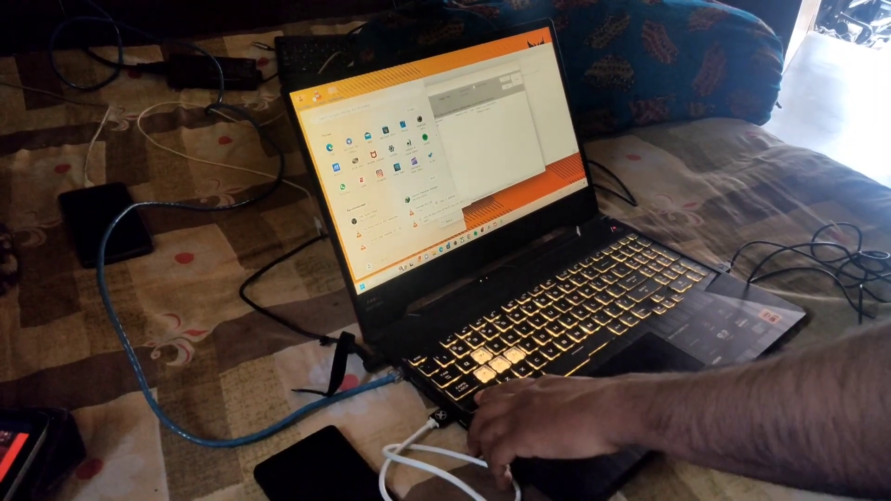
{"action": "left_click", "coordinate": [452, 225]}
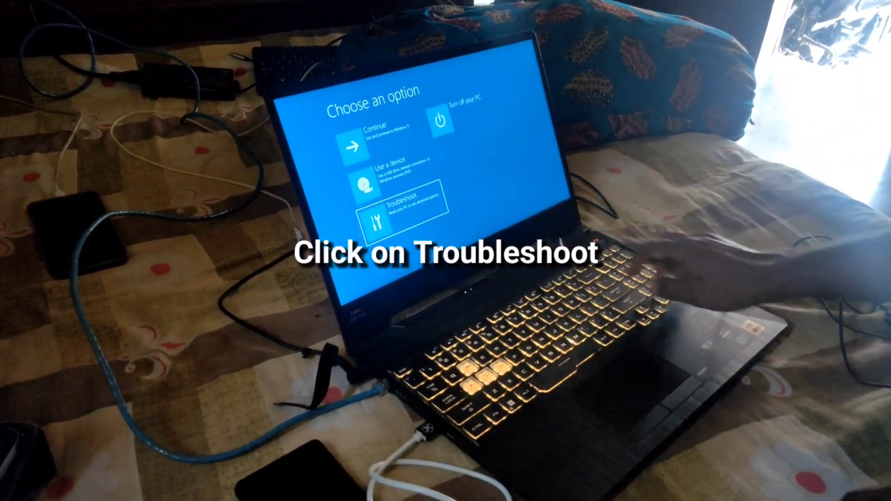
{"action": "key", "text": "Return"}
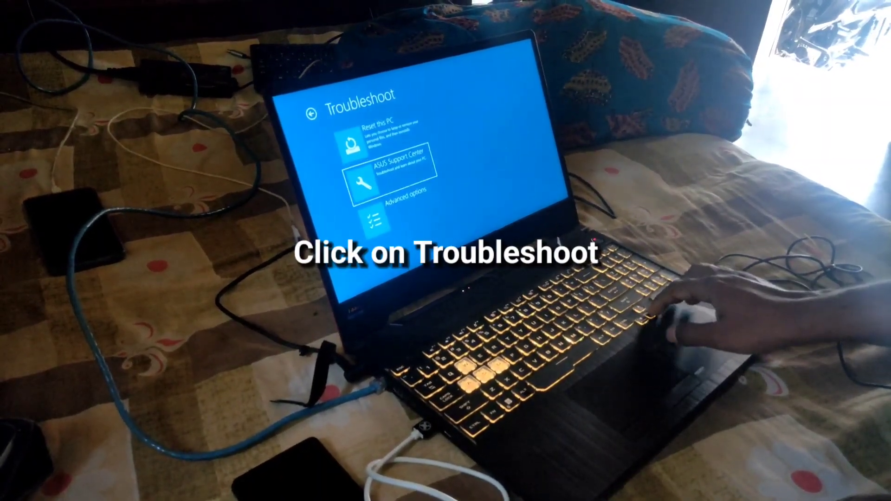
{"action": "key", "text": "Down"}
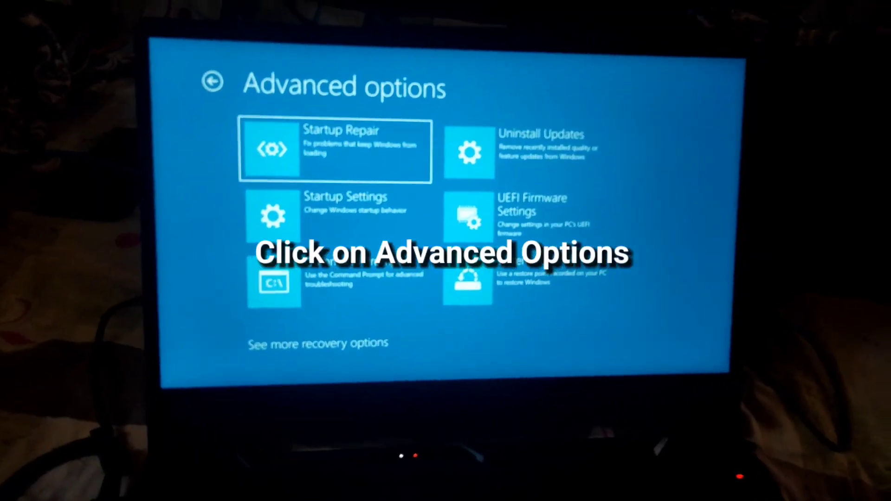
Open Startup Settings and restart Windows with option 7, which disables driver signature enforcement
{"action": "key", "text": "Down"}
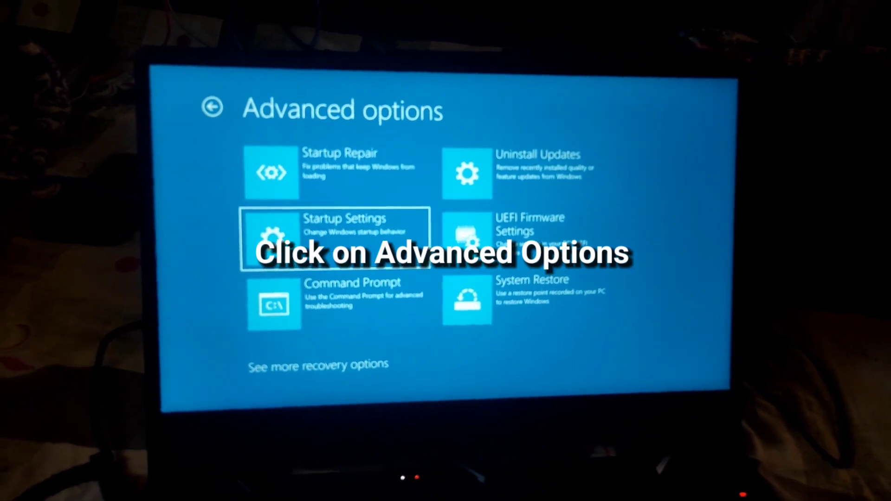
{"action": "key", "text": "Up"}
{"action": "key", "text": "Down"}
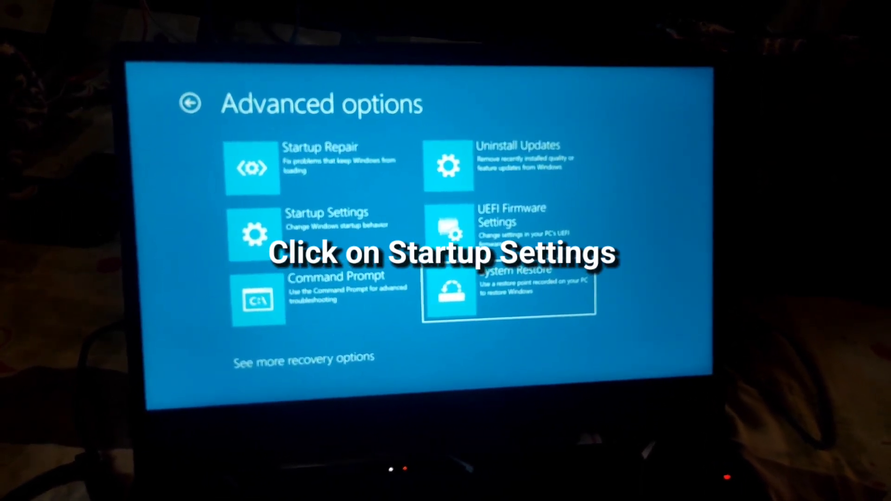
{"action": "key", "text": "Left"}
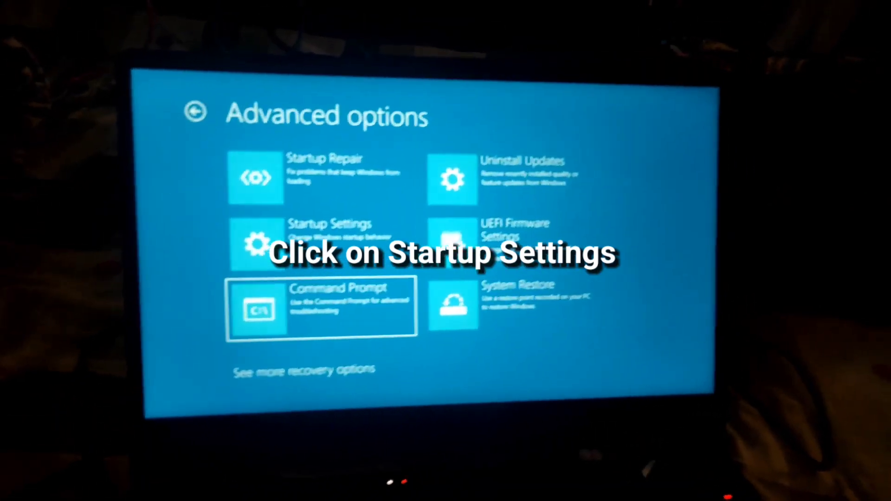
{"action": "key", "text": "Up"}
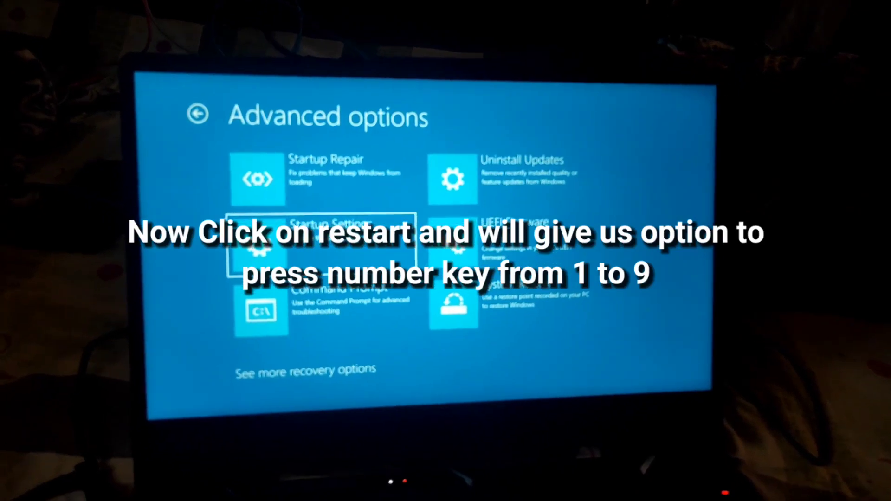
{"action": "key", "text": "Return"}
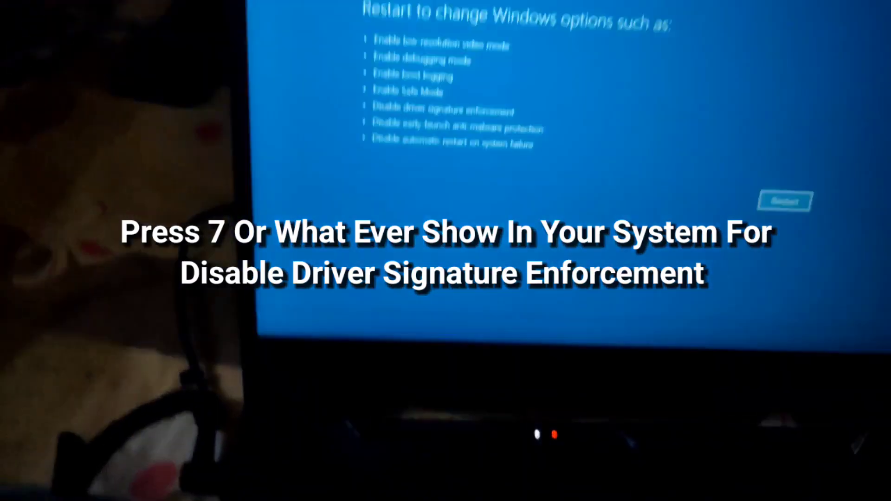
{"action": "left_click", "coordinate": [826, 184]}
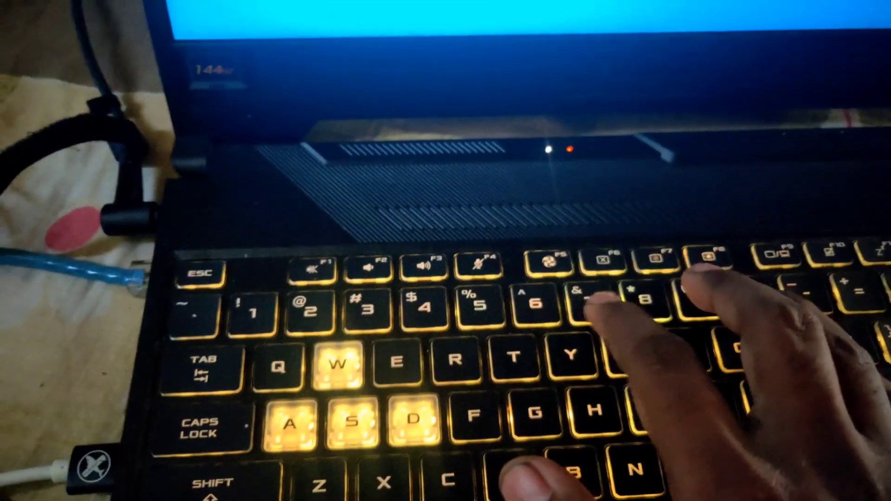
{"action": "key", "text": "7"}
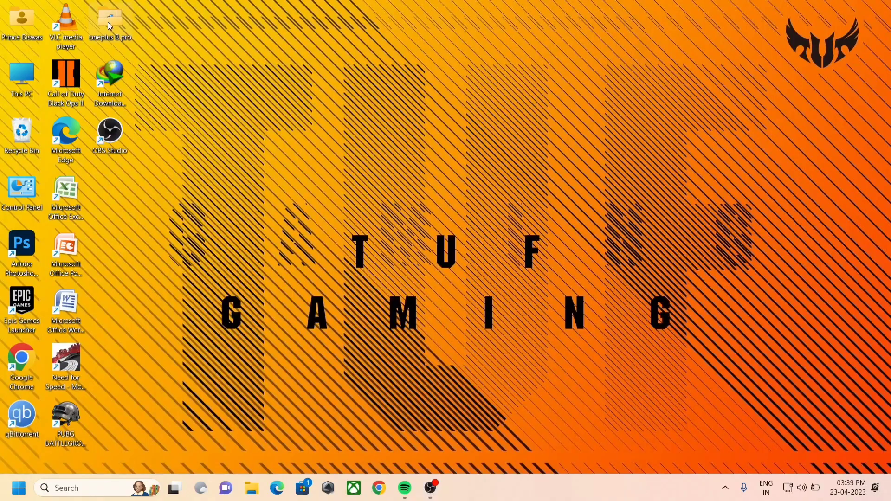
Open the oneplus 8 pro folder and check the Qualcomm HS-USB QDLoader port among the COM & LPT ports in Device Manager
{"action": "double_click", "coordinate": [107, 21]}
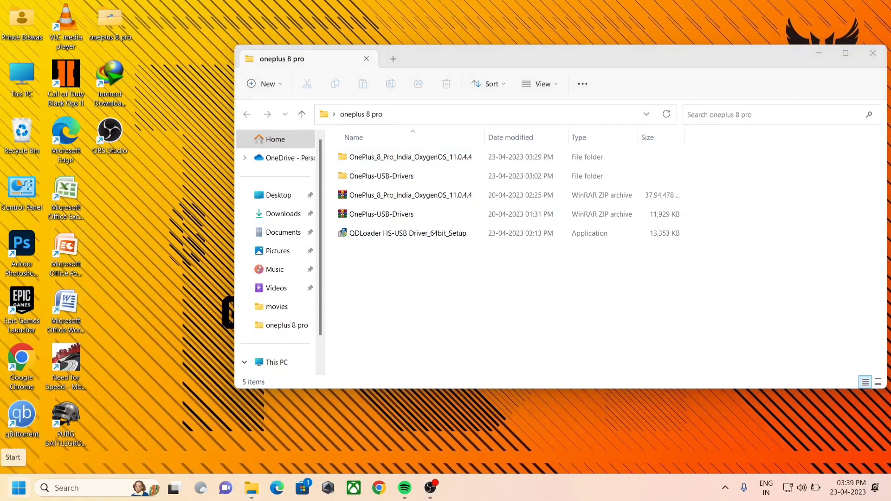
{"action": "right_click", "coordinate": [18, 487]}
{"action": "left_click", "coordinate": [61, 230]}
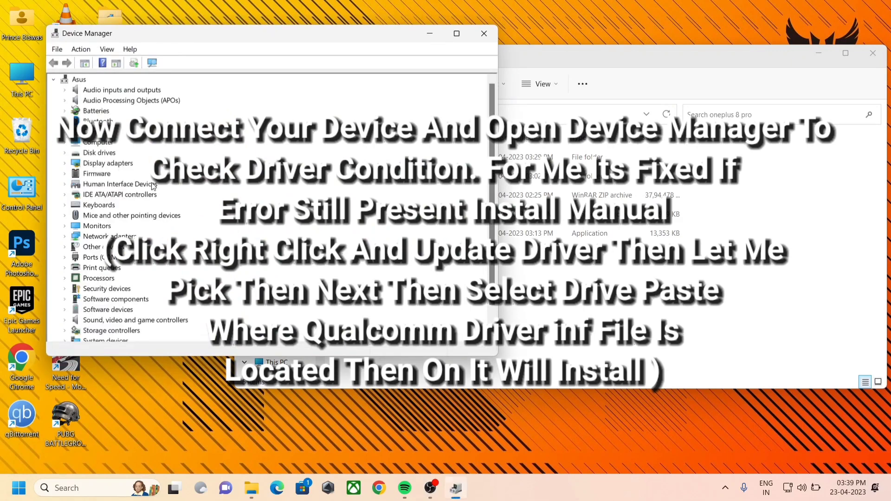
{"action": "left_click", "coordinate": [65, 258]}
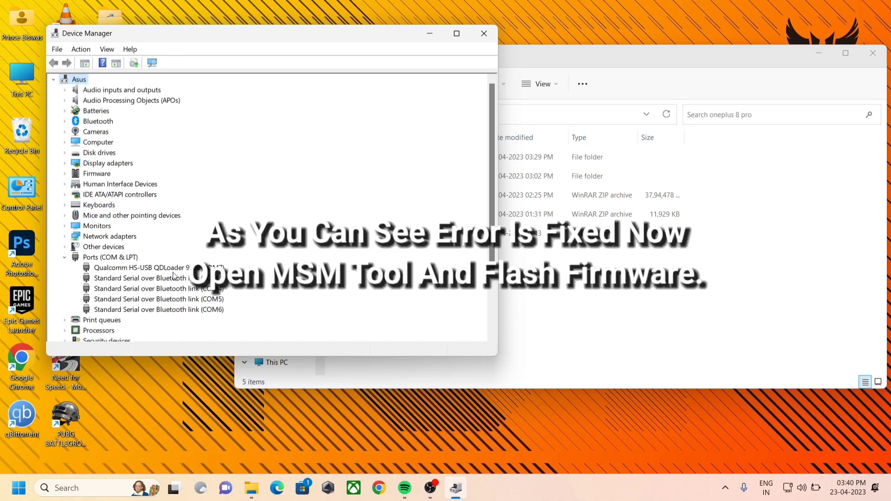
{"action": "left_click", "coordinate": [125, 270]}
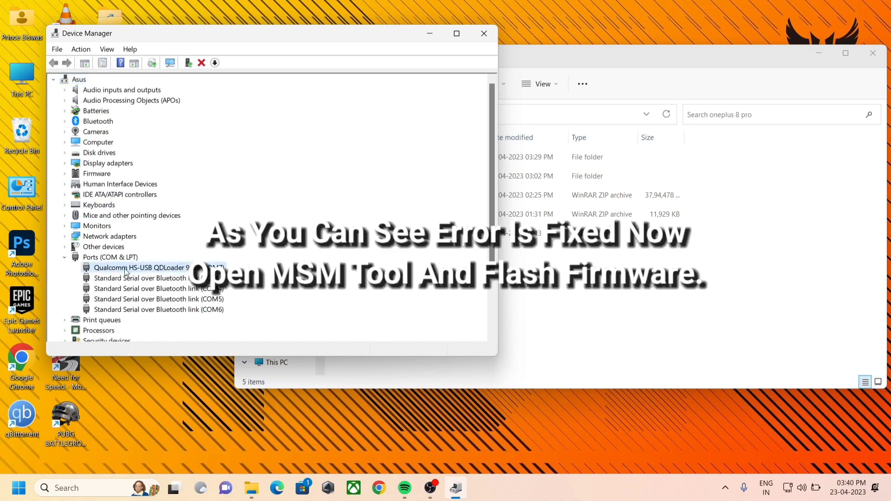
Open the instantnoodlep_15_I.34_210201 folder inside OnePlus_8_Pro_India_OxygenOS_11.0.4.4 and select MsmDownloadTool V4.0
{"action": "left_click", "coordinate": [634, 307]}
{"action": "double_click", "coordinate": [388, 160]}
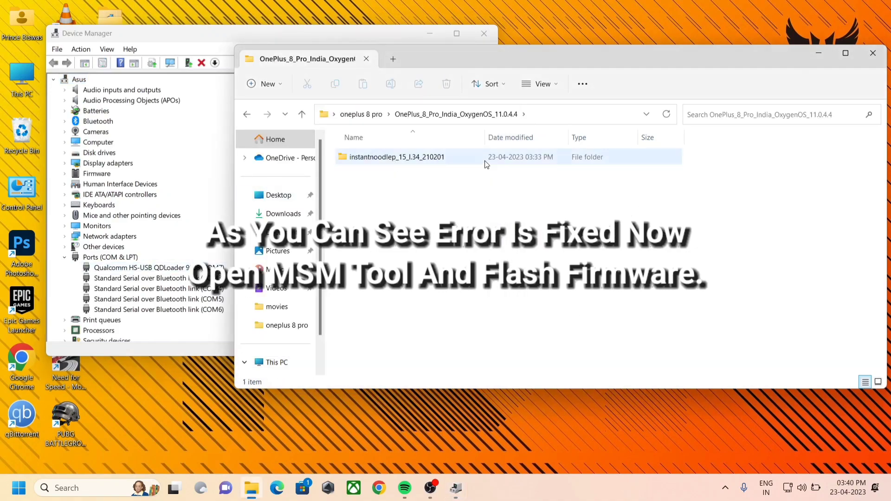
{"action": "double_click", "coordinate": [388, 160]}
{"action": "left_click", "coordinate": [410, 254]}
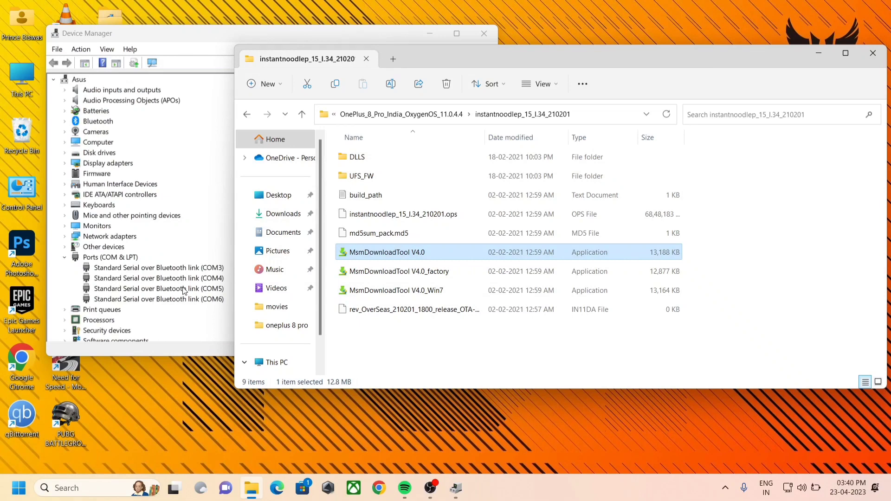
Try to launch the MsmDownloadTool V4.0 application and dismiss the resulting dialog
{"action": "left_click", "coordinate": [432, 358]}
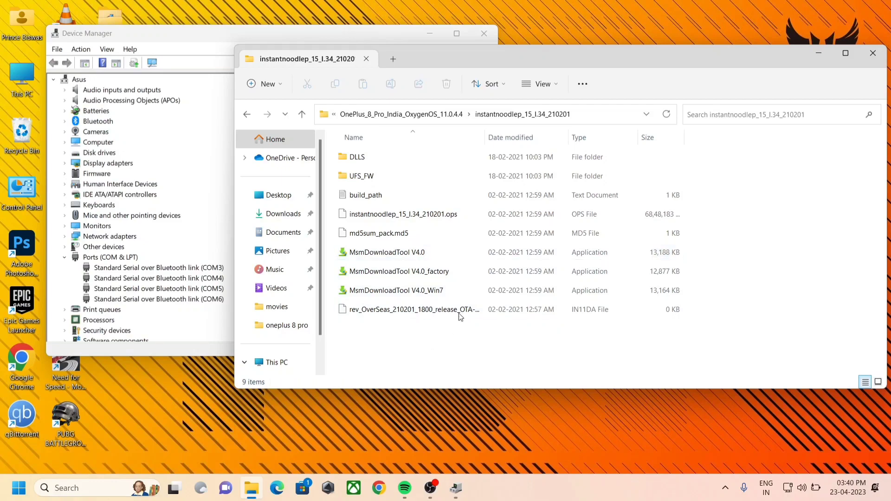
{"action": "right_click", "coordinate": [431, 260]}
{"action": "double_click", "coordinate": [380, 253]}
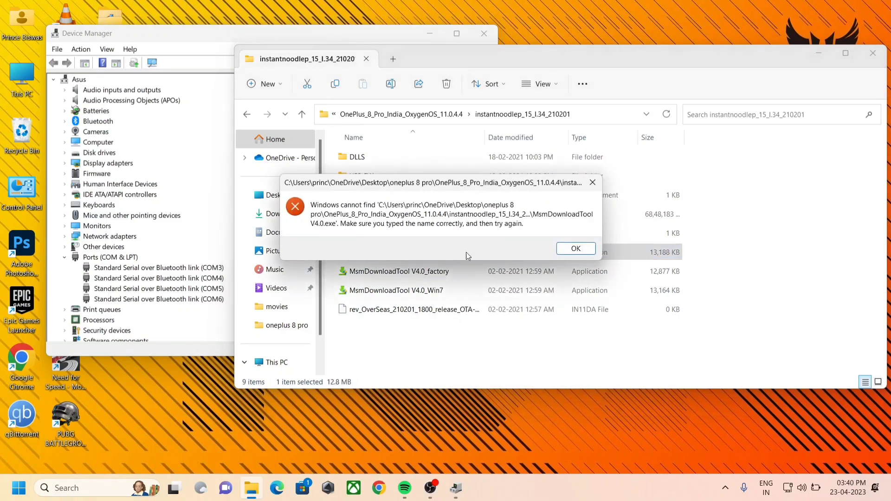
{"action": "left_click", "coordinate": [576, 248]}
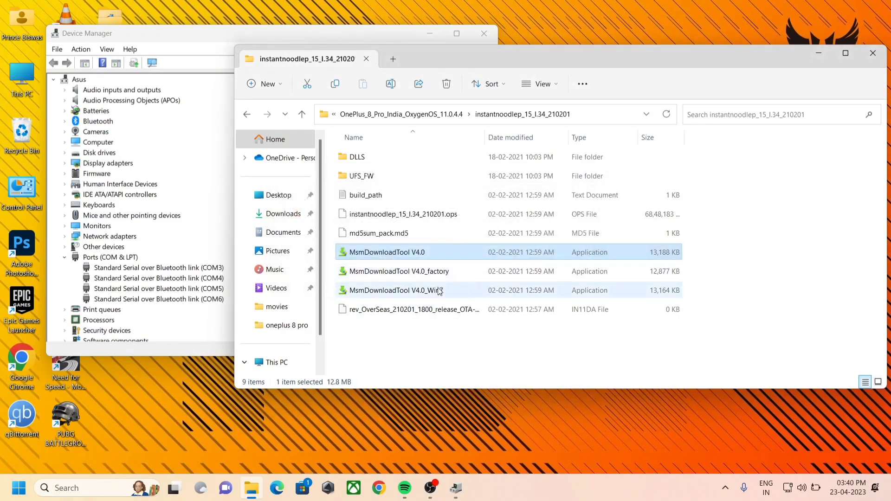
Refresh the file list of the instantnoodlep_15_I.34_210201 folder
{"action": "left_click", "coordinate": [439, 291]}
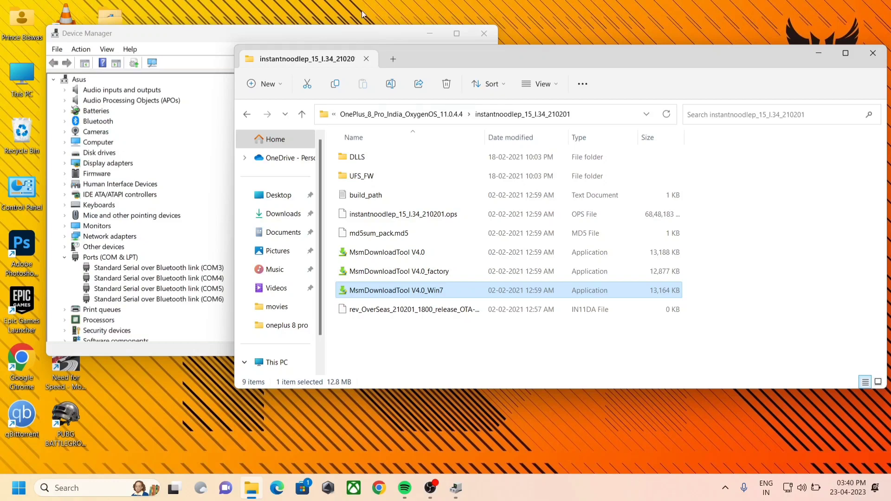
{"action": "left_click", "coordinate": [727, 195]}
{"action": "right_click", "coordinate": [727, 195]}
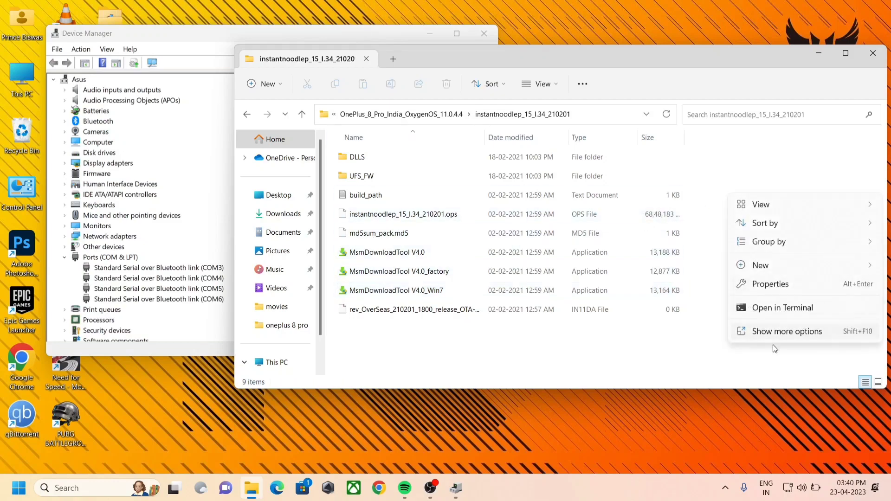
{"action": "left_click", "coordinate": [773, 335]}
{"action": "left_click", "coordinate": [789, 216]}
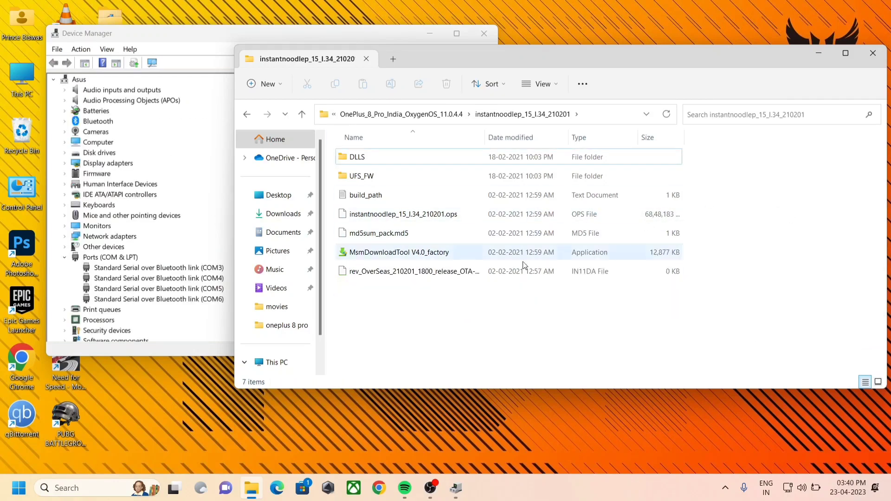
Switch to McAfee LiveSafe, open the details of the stopped virus and dismiss the virus notification
{"action": "right_click", "coordinate": [425, 311]}
{"action": "left_click", "coordinate": [689, 330]}
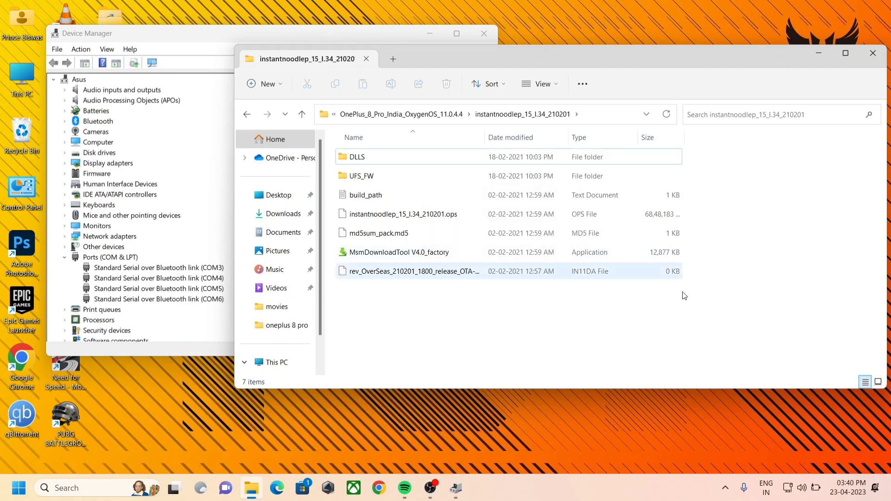
{"action": "left_click", "coordinate": [725, 488]}
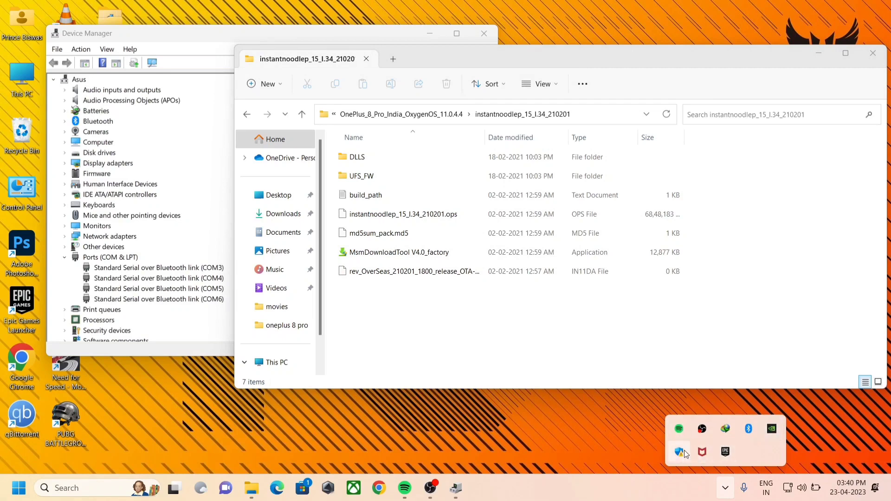
{"action": "right_click", "coordinate": [698, 459]}
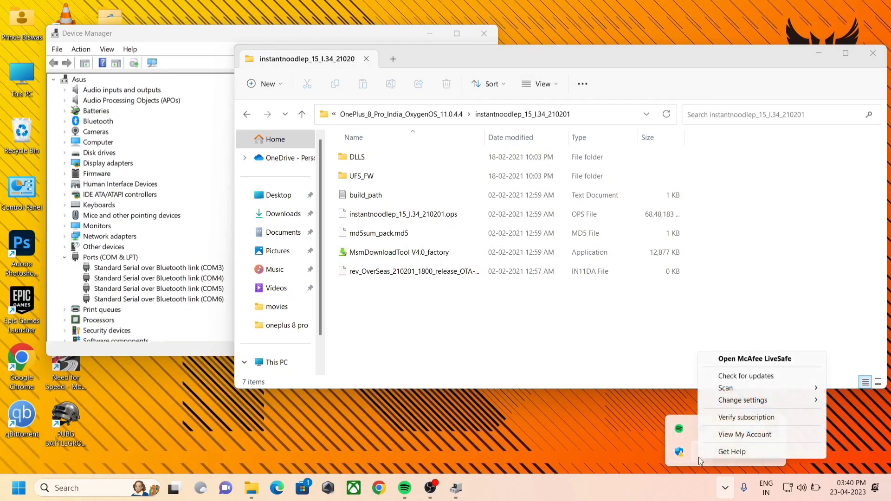
{"action": "left_click", "coordinate": [741, 376]}
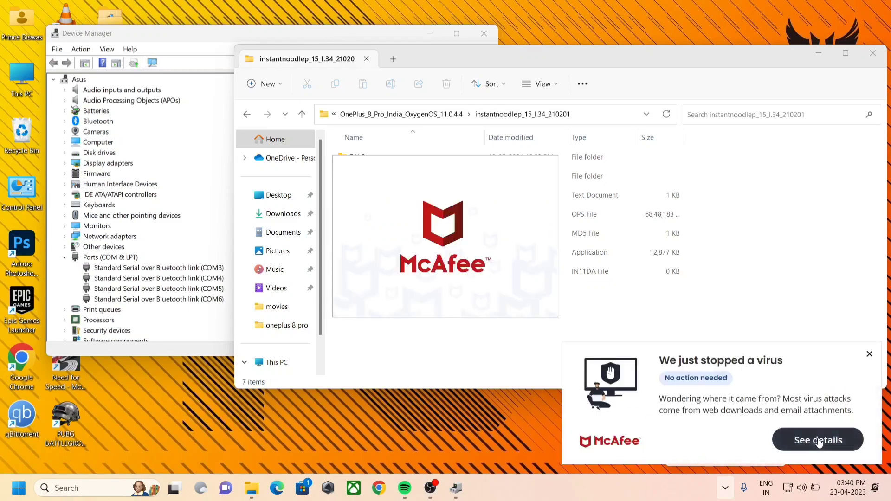
{"action": "left_click", "coordinate": [819, 441]}
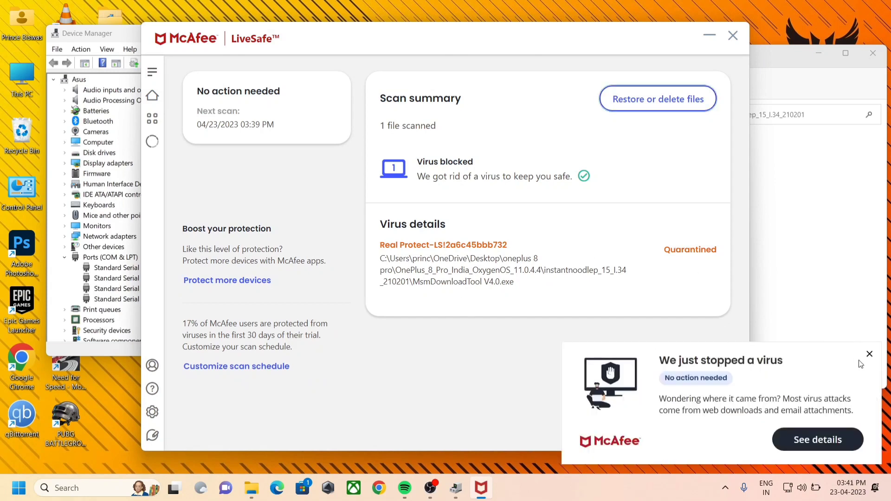
{"action": "left_click", "coordinate": [870, 354]}
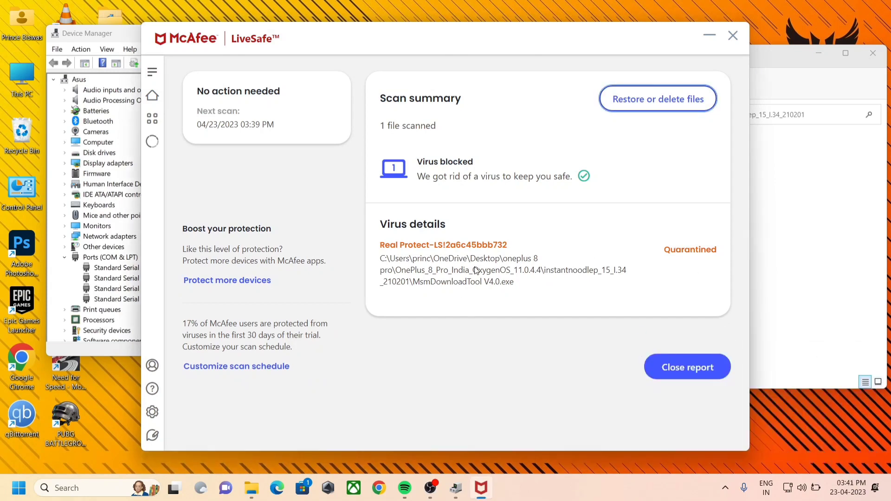
Restore the MsmDownloadTool V4.0.exe and MsmDownloadTool V4.0_Win7.exe items detected on 23-04-2023 at 03:40 PM from McAfee's quarantine
{"action": "left_click", "coordinate": [636, 106]}
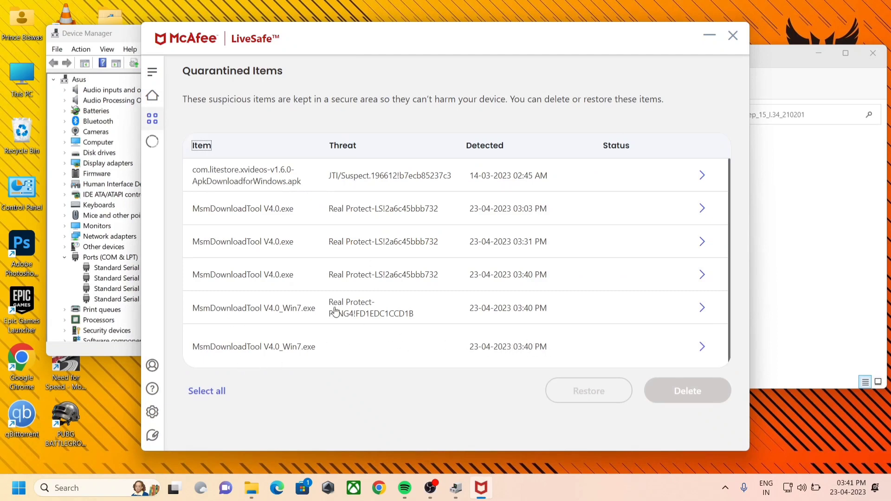
{"action": "left_click", "coordinate": [700, 345]}
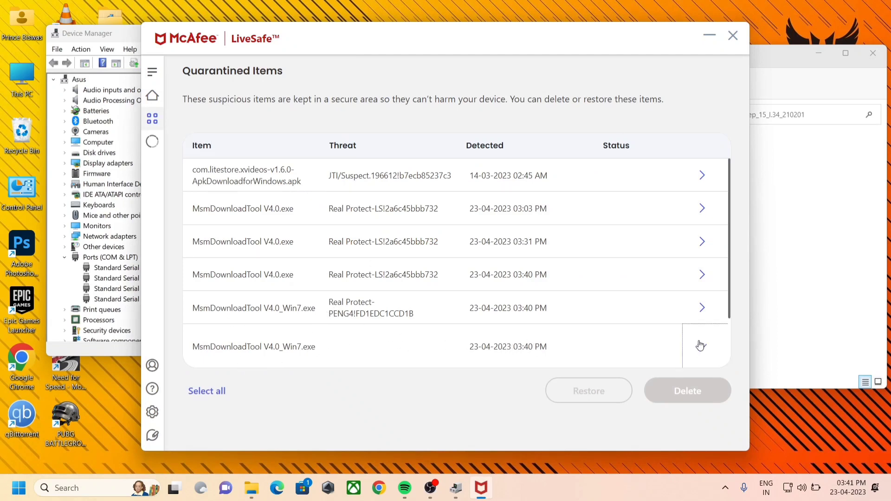
{"action": "left_click", "coordinate": [583, 357]}
{"action": "left_click", "coordinate": [613, 391]}
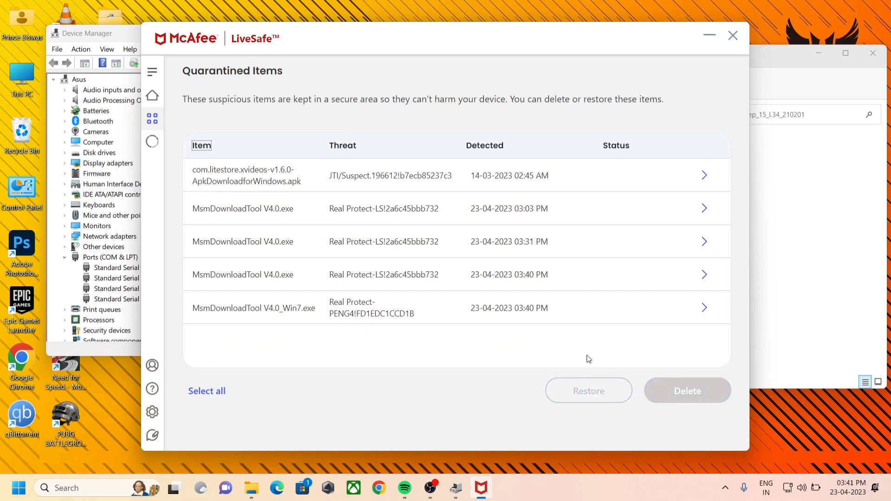
{"action": "left_click", "coordinate": [536, 313]}
{"action": "left_click", "coordinate": [587, 396]}
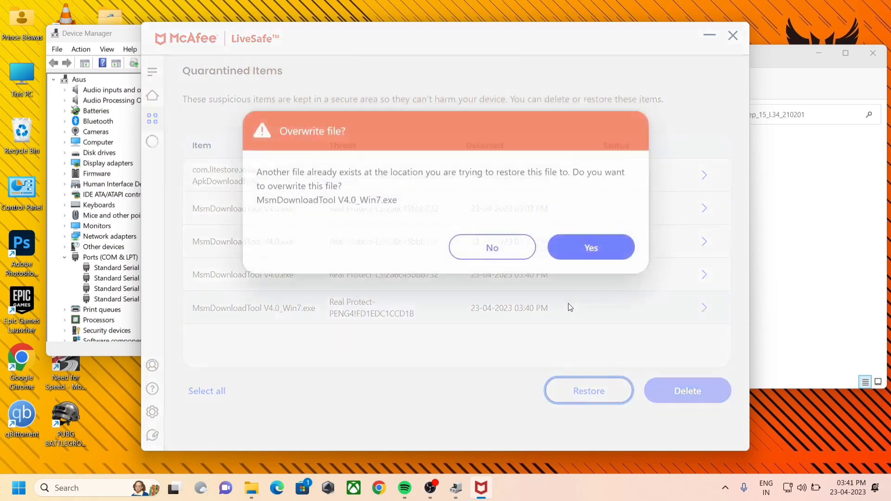
{"action": "left_click", "coordinate": [555, 300]}
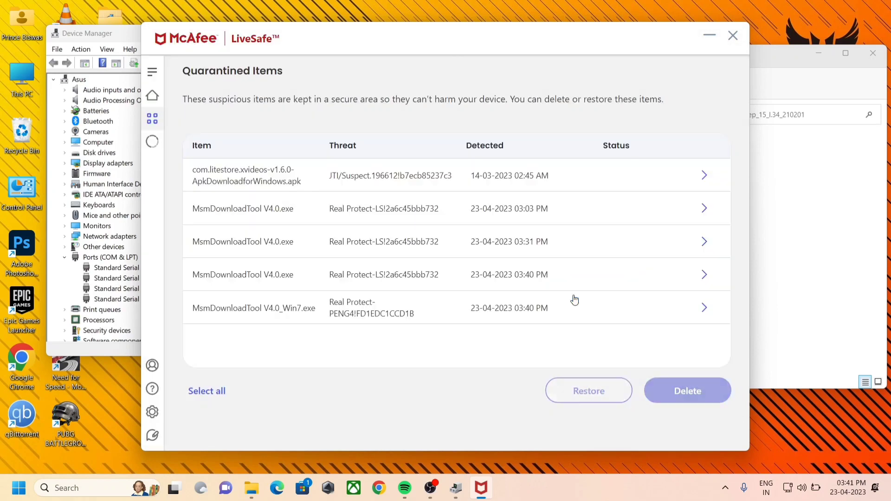
{"action": "left_click", "coordinate": [599, 391]}
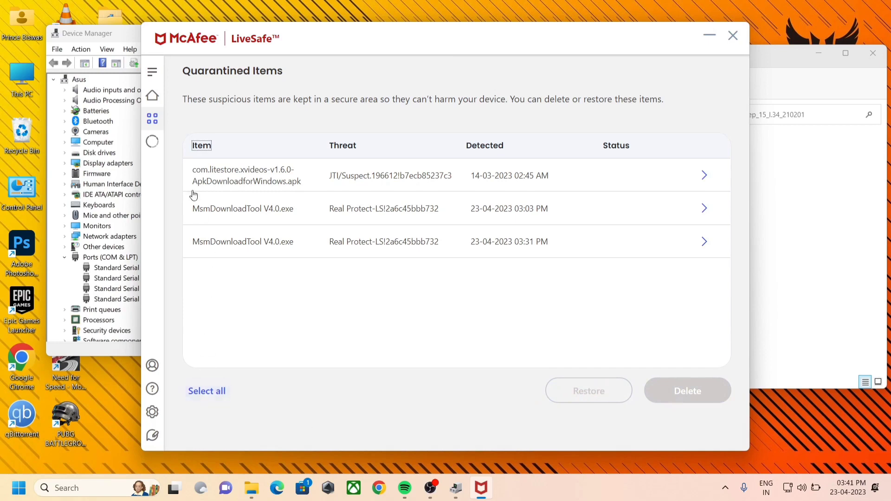
Turn off McAfee's Real-Time Scanning, set to resume when the PC restarts, and close McAfee
{"action": "left_click", "coordinate": [152, 72]}
{"action": "left_click", "coordinate": [151, 97]}
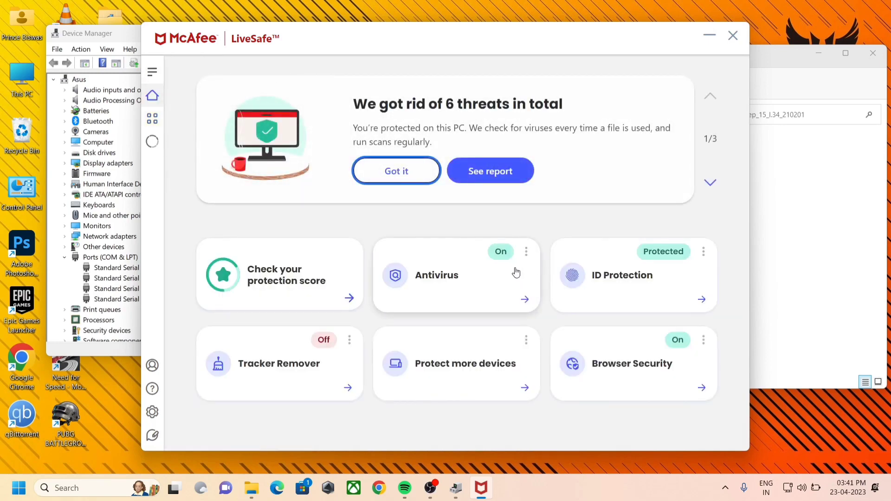
{"action": "left_click", "coordinate": [526, 251]}
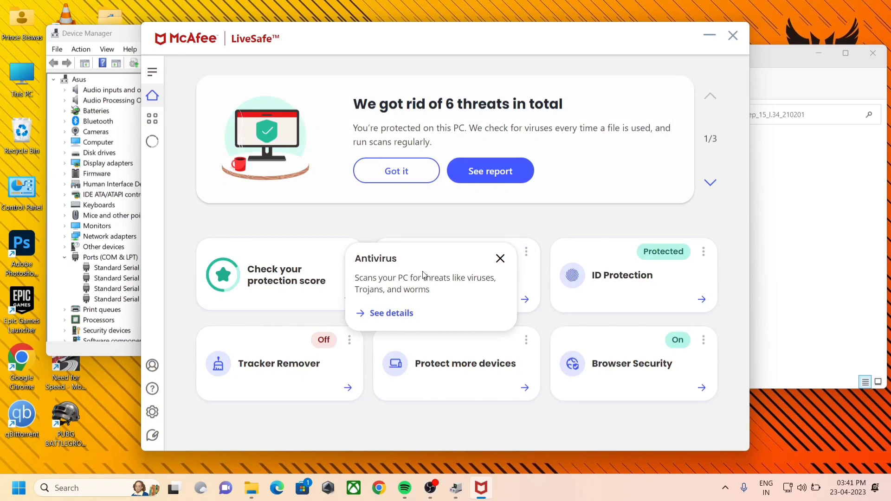
{"action": "left_click", "coordinate": [153, 73]}
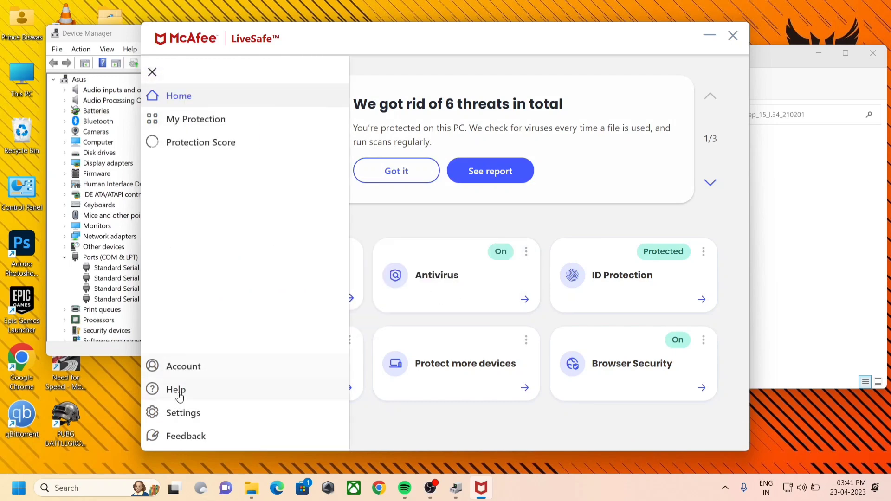
{"action": "left_click", "coordinate": [179, 412]}
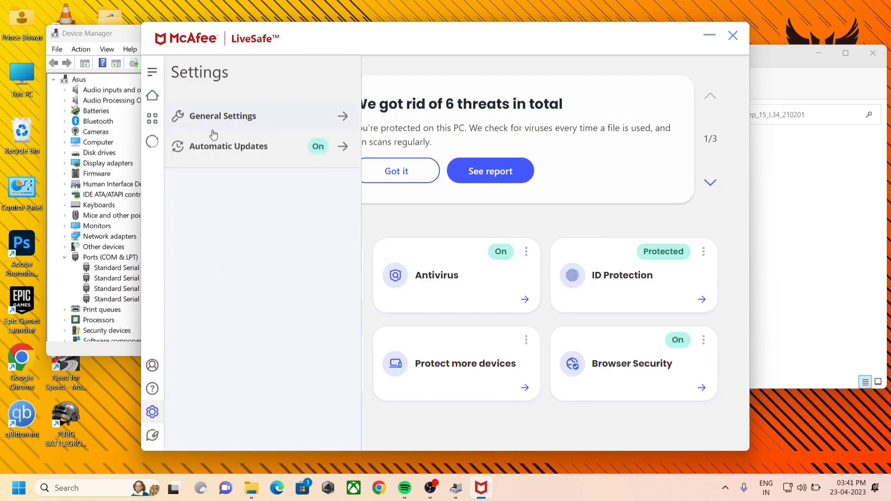
{"action": "left_click", "coordinate": [152, 118]}
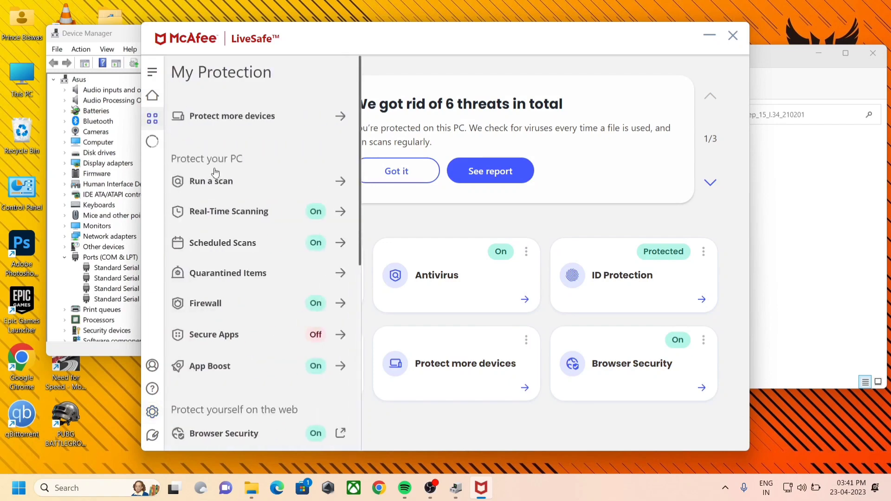
{"action": "left_click", "coordinate": [312, 219]}
{"action": "left_click", "coordinate": [660, 137]}
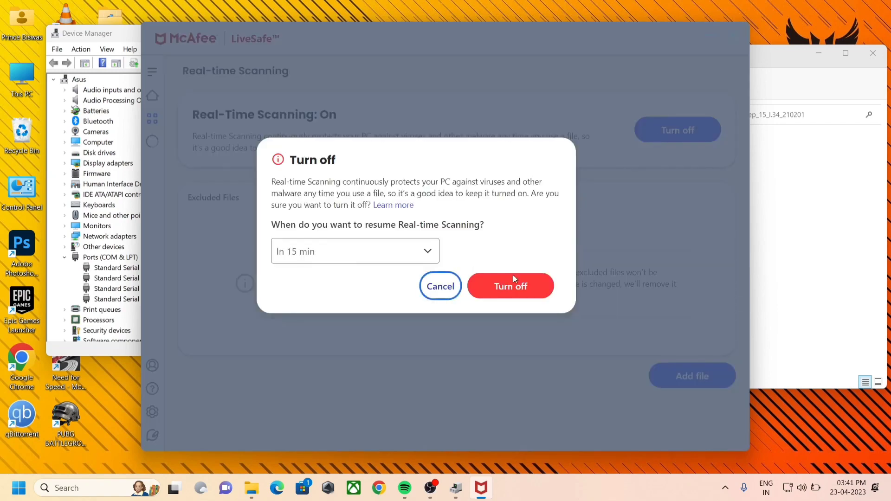
{"action": "left_click", "coordinate": [407, 252]}
{"action": "left_click", "coordinate": [318, 409]}
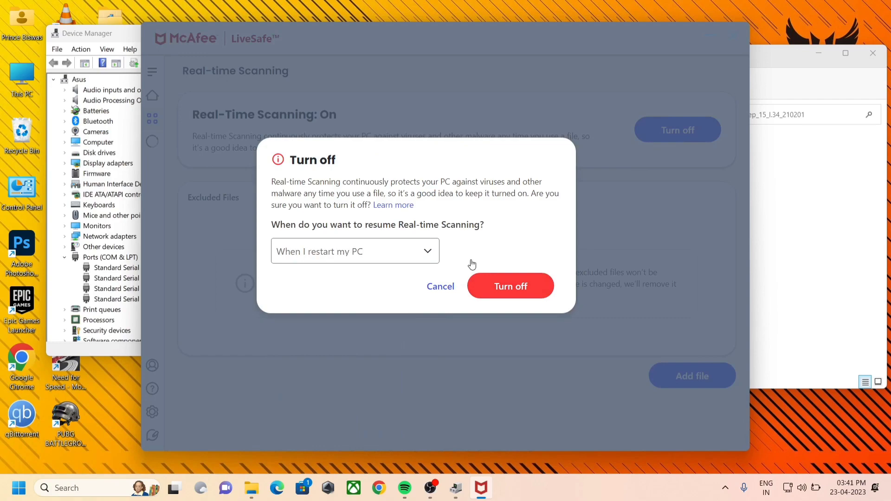
{"action": "left_click", "coordinate": [505, 300]}
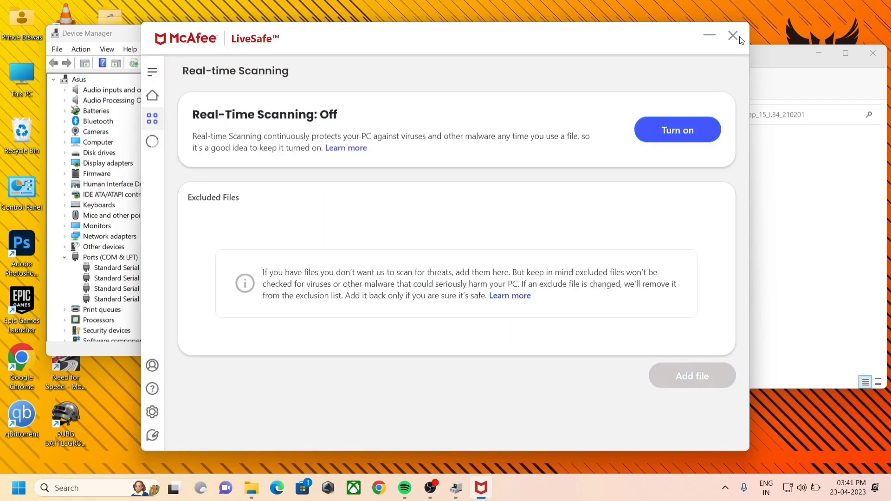
{"action": "left_click", "coordinate": [733, 36]}
Refresh the instantnoodlep_15_I.34_210201 folder to list the restored MsmDownloadTool files
{"action": "right_click", "coordinate": [604, 284]}
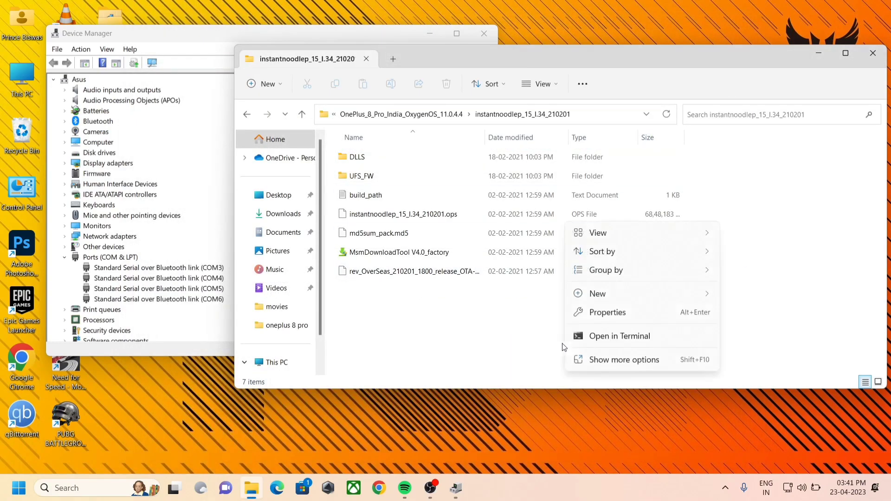
{"action": "left_click", "coordinate": [640, 360]}
{"action": "left_click", "coordinate": [642, 242]}
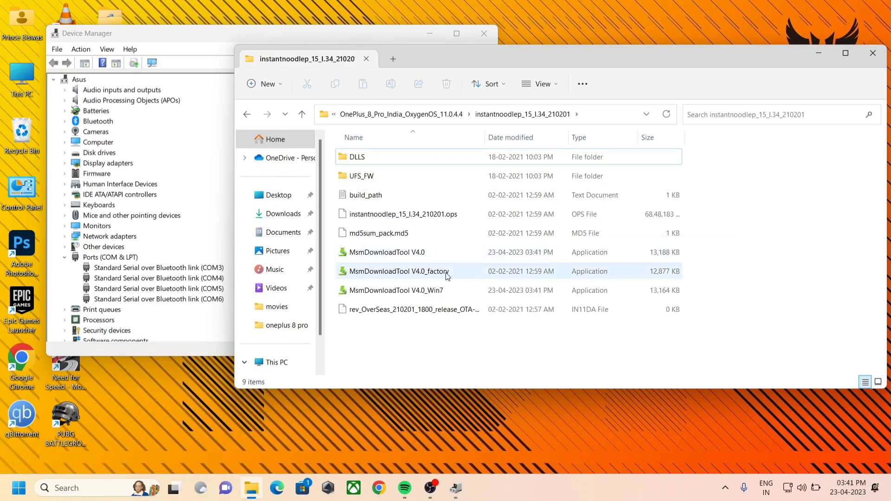
Launch MsmDownloadTool V4.0 with user type Others and verify the firmware package
{"action": "left_click", "coordinate": [411, 252]}
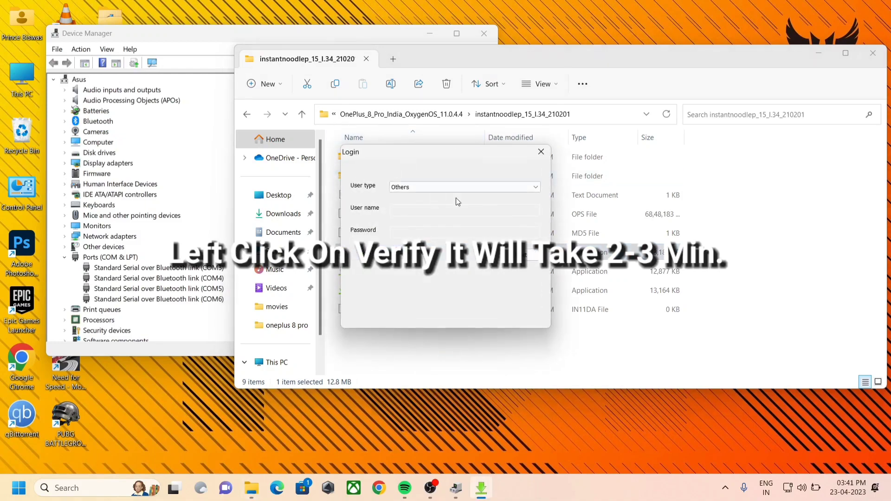
{"action": "left_click", "coordinate": [527, 259]}
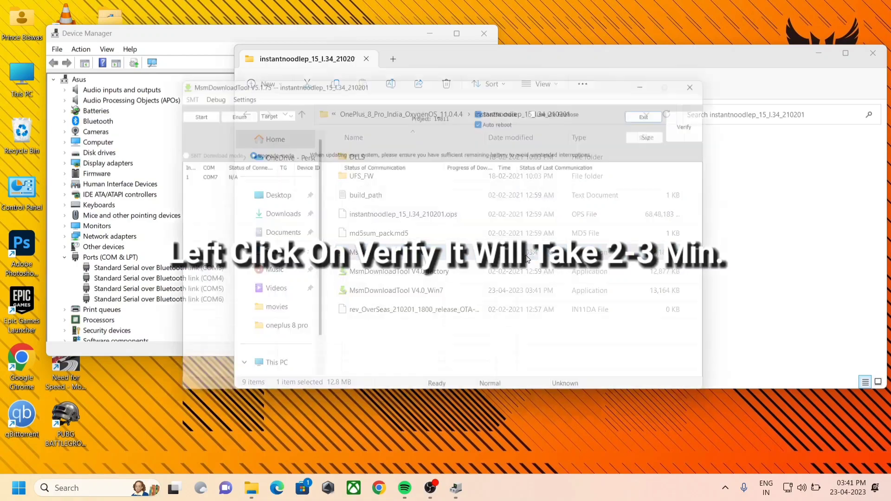
{"action": "left_click", "coordinate": [253, 174]}
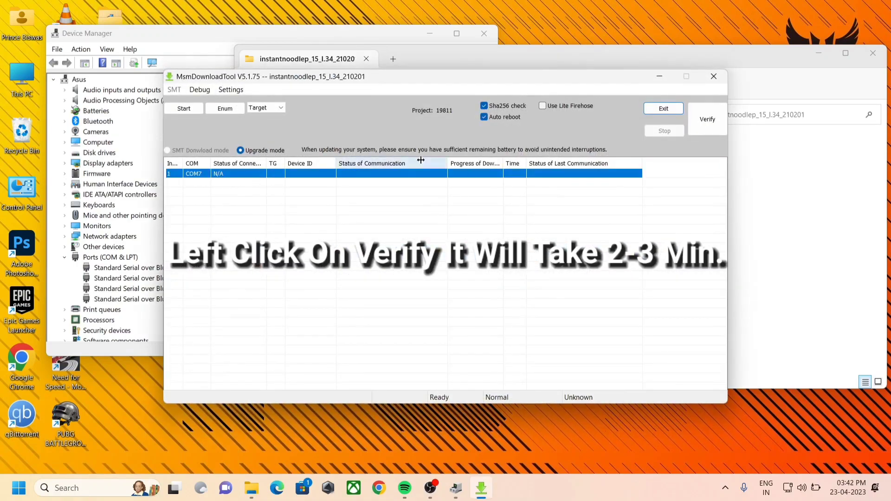
{"action": "left_click", "coordinate": [708, 129]}
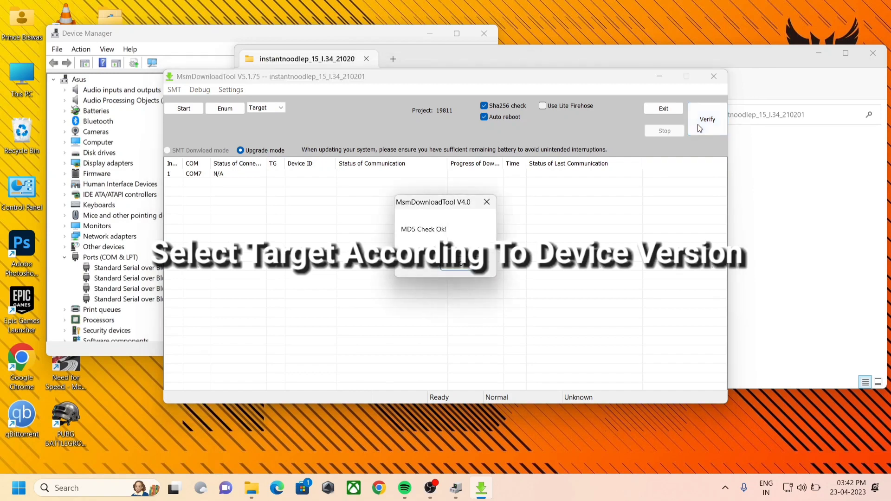
{"action": "key", "text": "Return"}
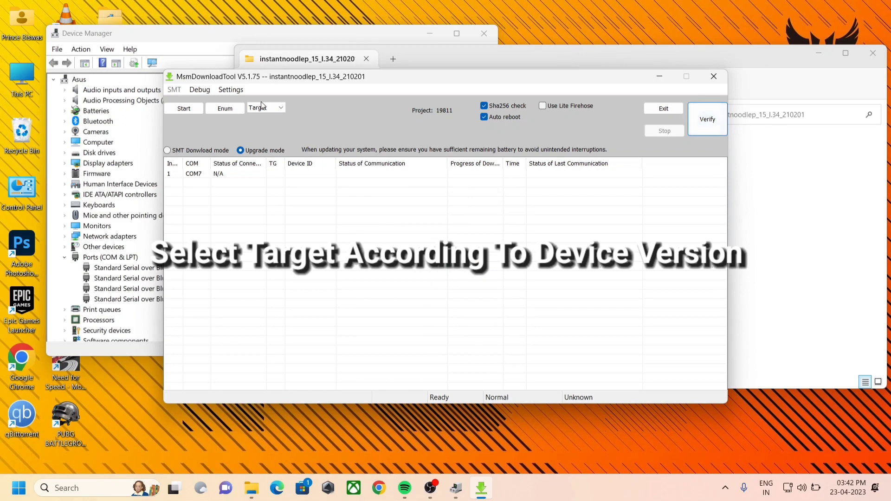
Set the target to India and start flashing the phone enumerated on COM7
{"action": "left_click", "coordinate": [278, 108]}
{"action": "left_click", "coordinate": [279, 125]}
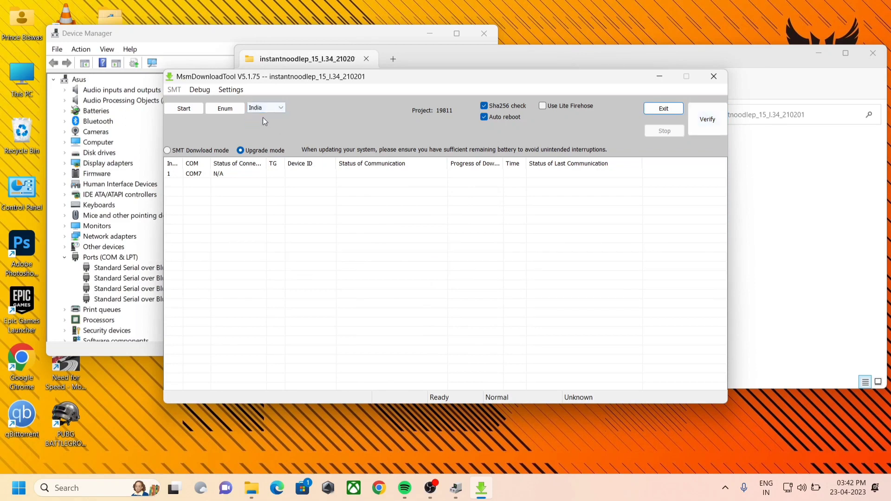
{"action": "left_click", "coordinate": [232, 109]}
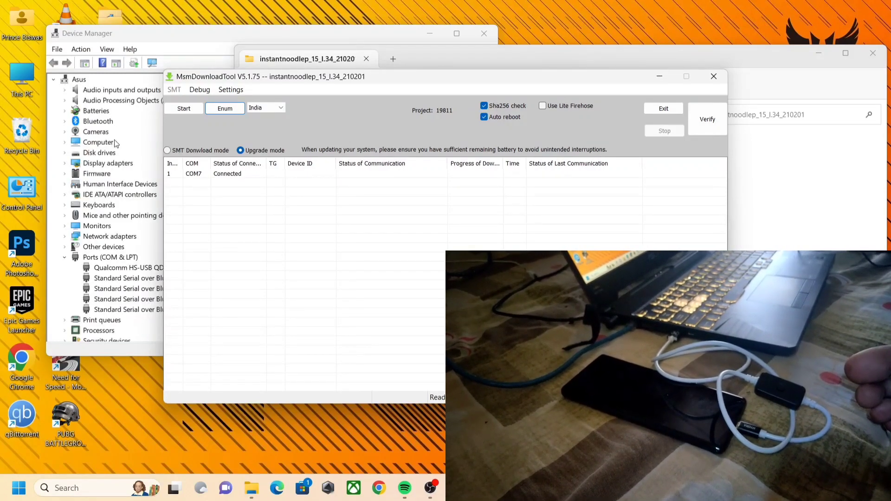
{"action": "left_click", "coordinate": [188, 108]}
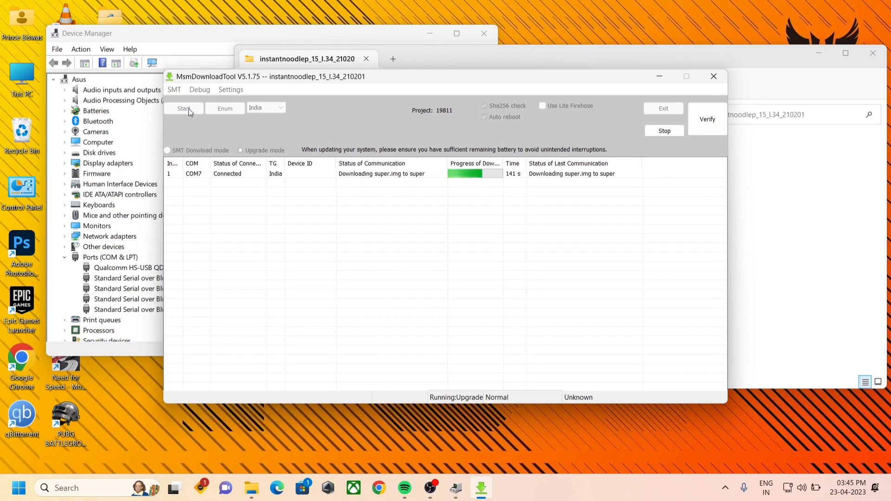
Arrange the Device Manager and MsmDownloadTool windows to monitor the flashing progress, and dismiss the McAfee protection notification
{"action": "left_click", "coordinate": [215, 41]}
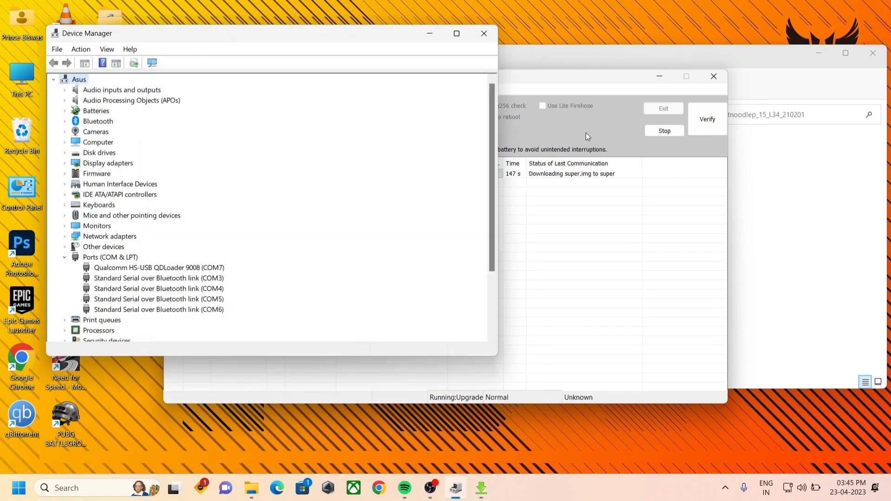
{"action": "left_click_drag", "start_coordinate": [586, 76], "coordinate": [790, 142]}
{"action": "left_click_drag", "start_coordinate": [371, 40], "coordinate": [355, 88]}
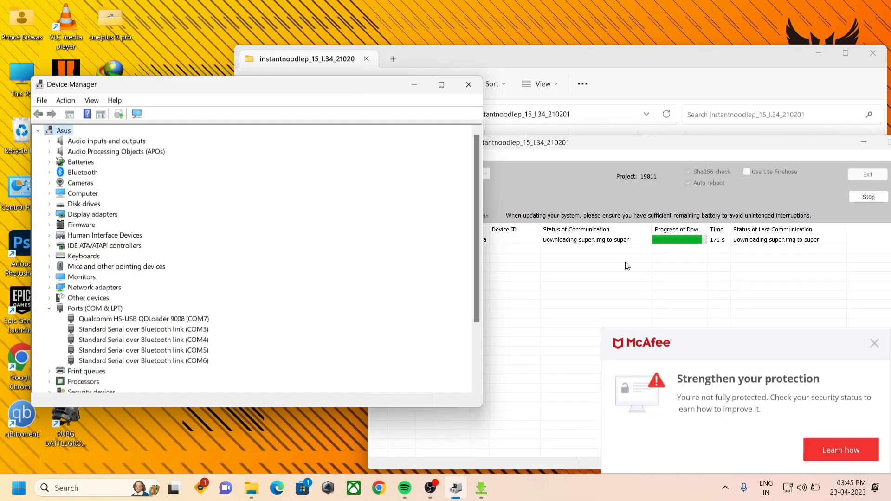
{"action": "left_click", "coordinate": [875, 353]}
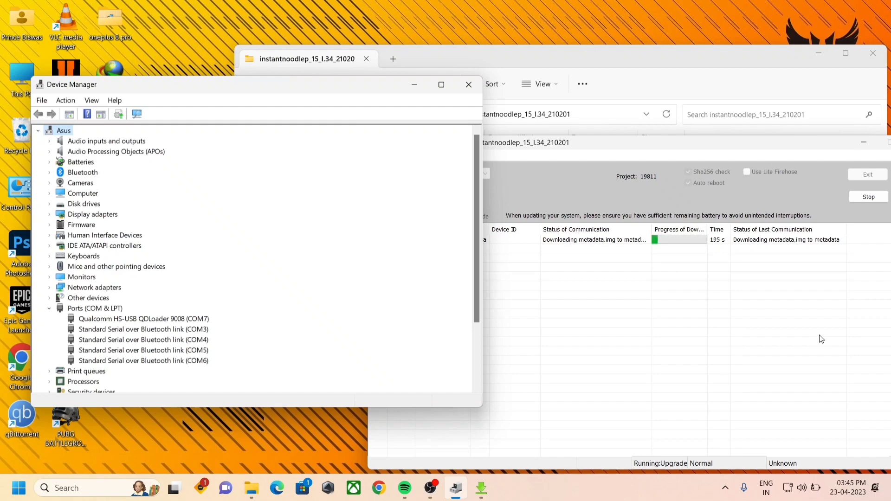
{"action": "left_click", "coordinate": [621, 345]}
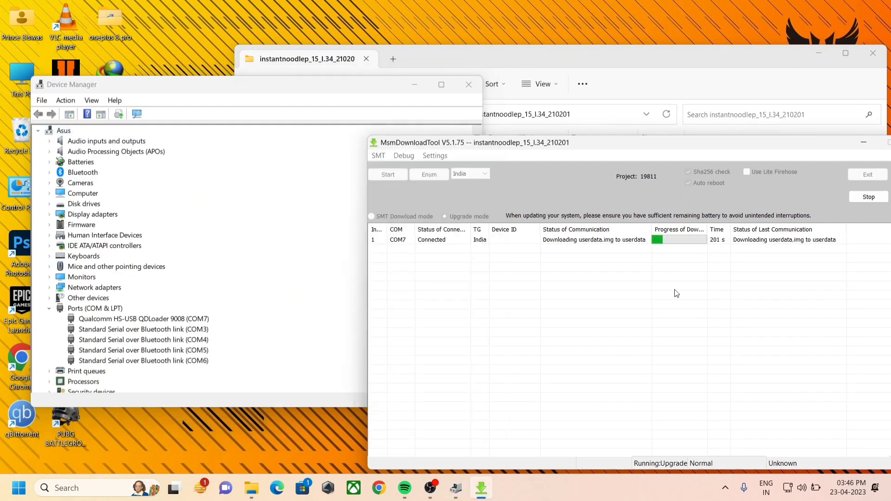